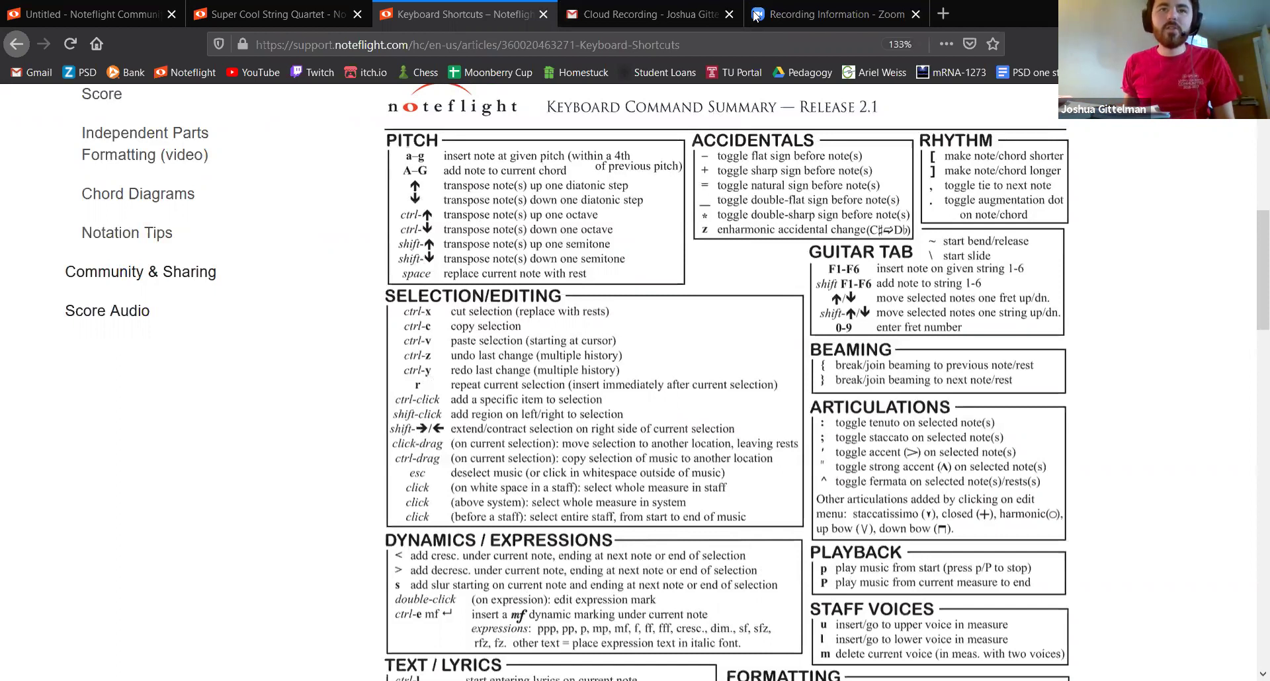
# Step: Switch from the keyboard shortcuts page back to the untitled Noteflight score
pyautogui.moveTo(437, 132)
pyautogui.mouseDown()
pyautogui.moveTo(435, 219)
pyautogui.moveTo(410, 126)
pyautogui.moveTo(399, 129)
pyautogui.mouseUp()
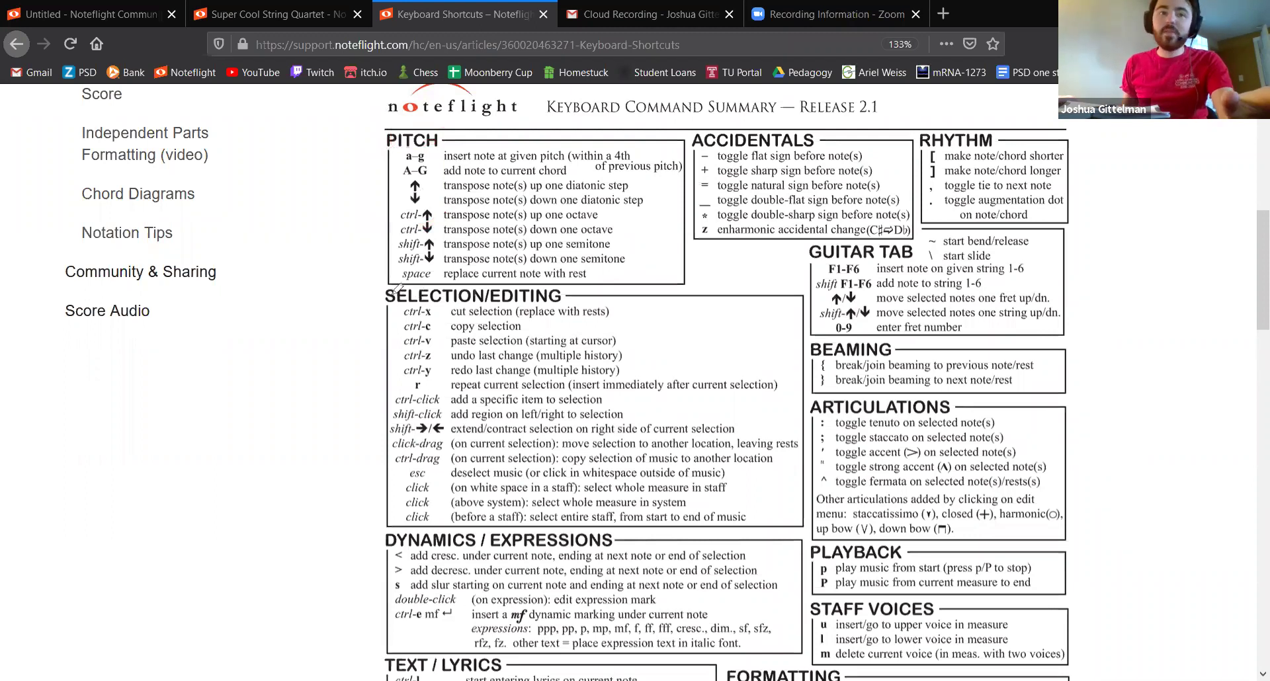
pyautogui.moveTo(397, 299)
pyautogui.mouseDown()
pyautogui.moveTo(398, 390)
pyautogui.moveTo(449, 383)
pyautogui.moveTo(456, 317)
pyautogui.moveTo(395, 283)
pyautogui.mouseUp()
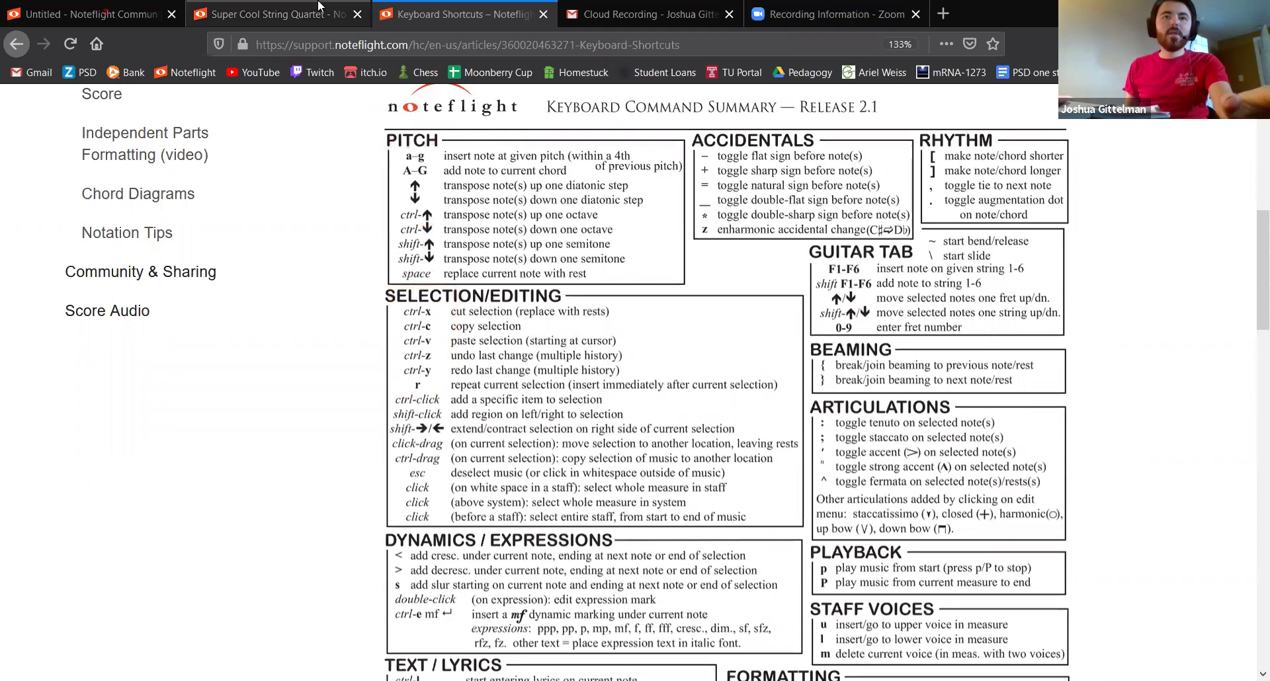
pyautogui.click(73, 6)
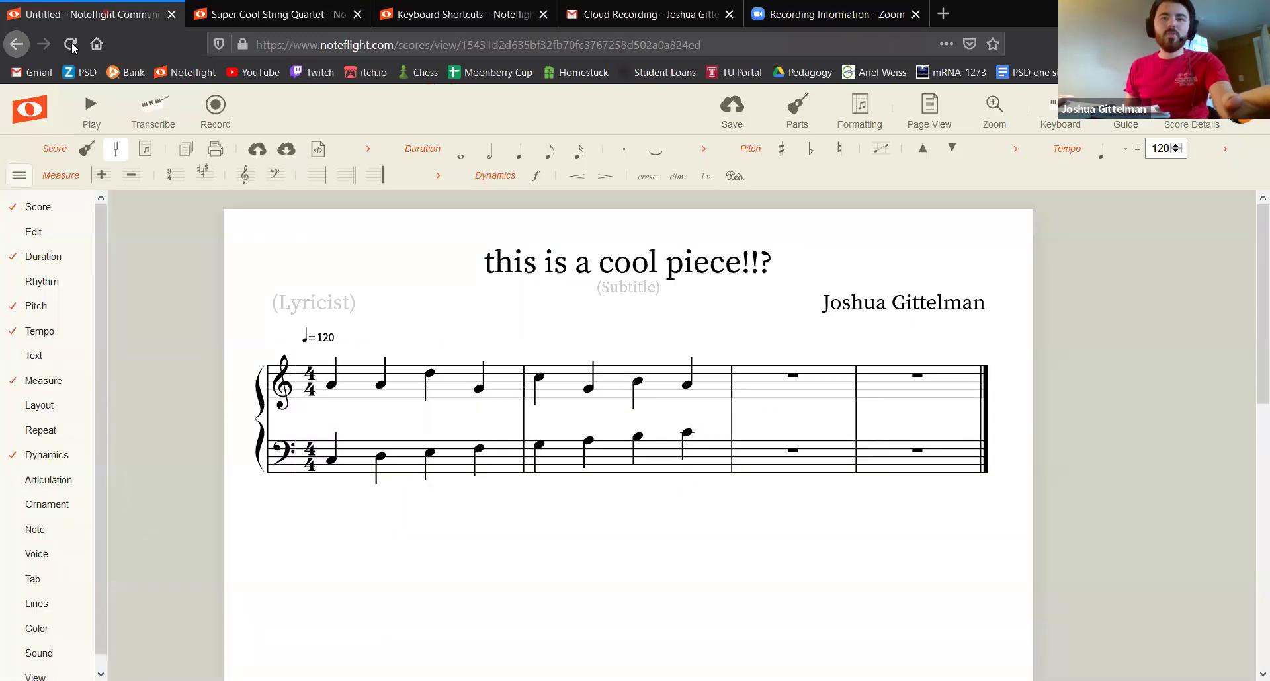
# Step: Copy the treble notes of measure 1 and paste them into treble measures 3 and 4
pyautogui.click(456, 391)
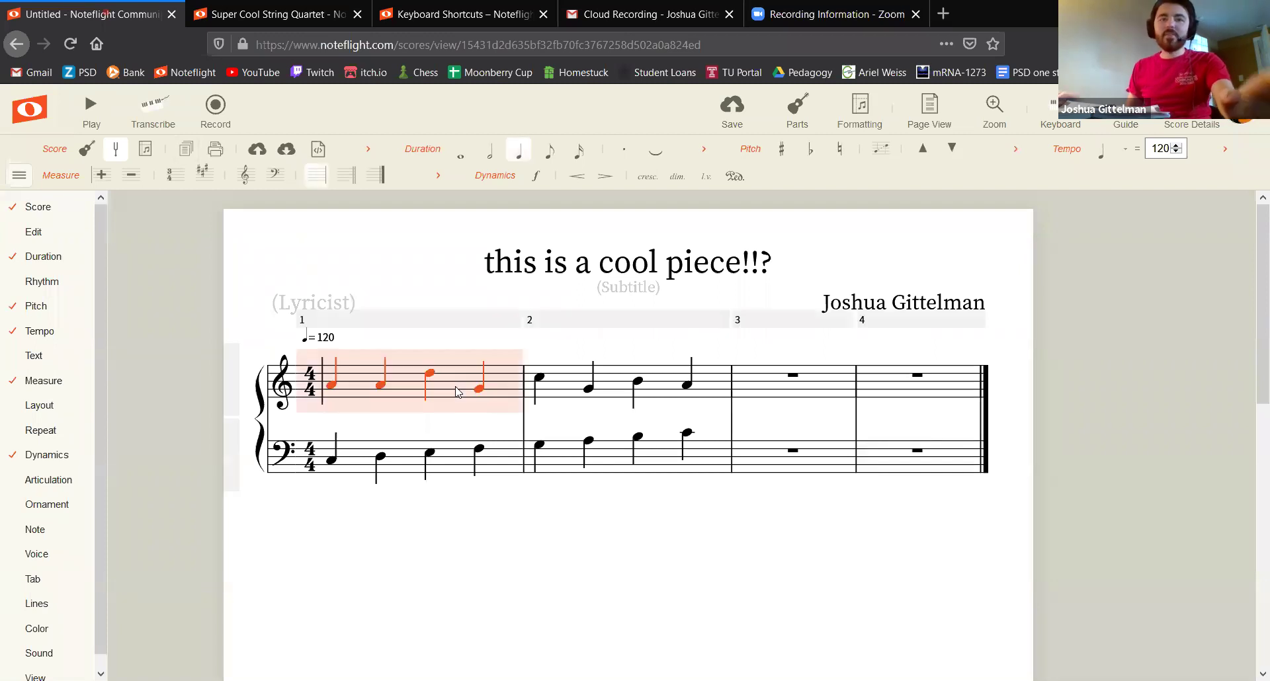
pyautogui.hotkey('ctrl', '-')
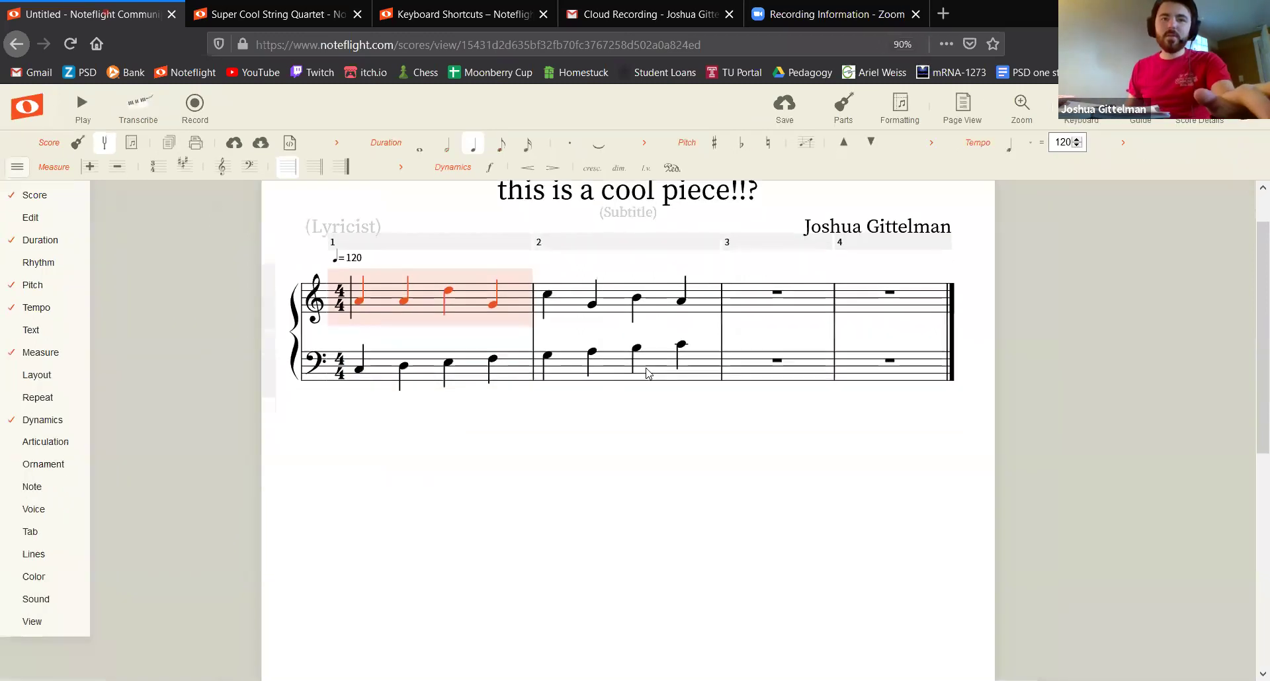
pyautogui.click(739, 304)
pyautogui.hotkey('ctrl', 'v')
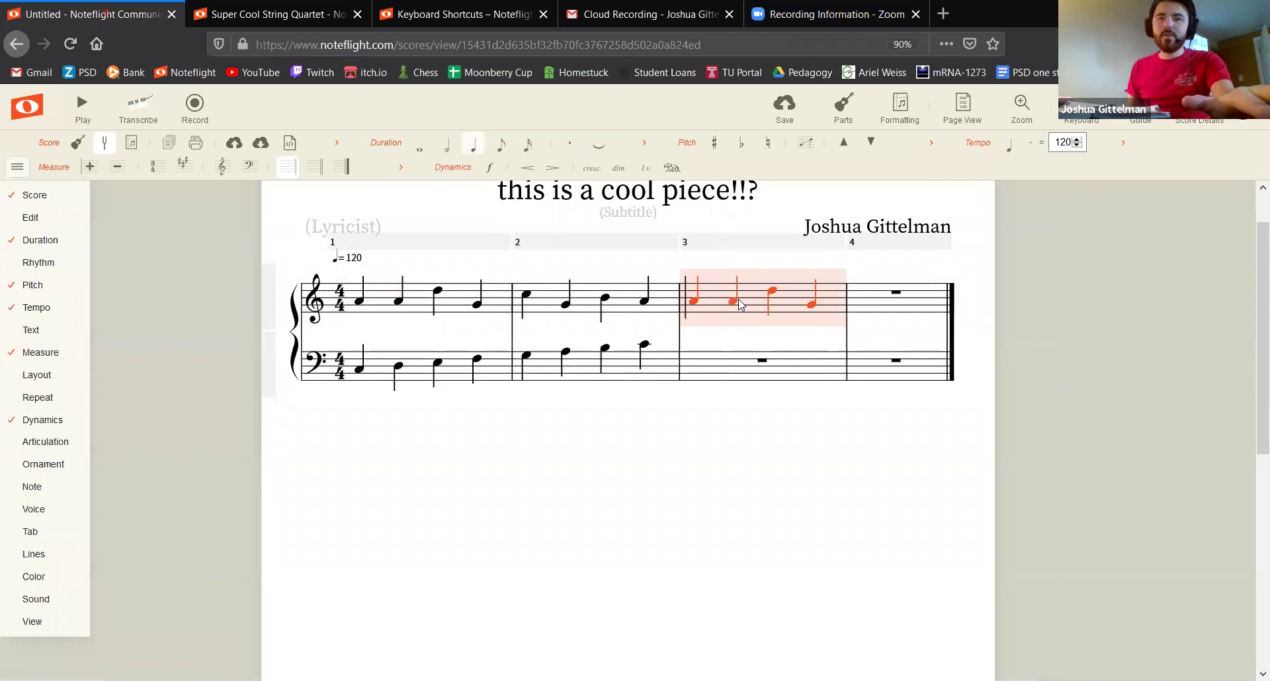
pyautogui.click(872, 298)
pyautogui.hotkey('ctrl', 'v')
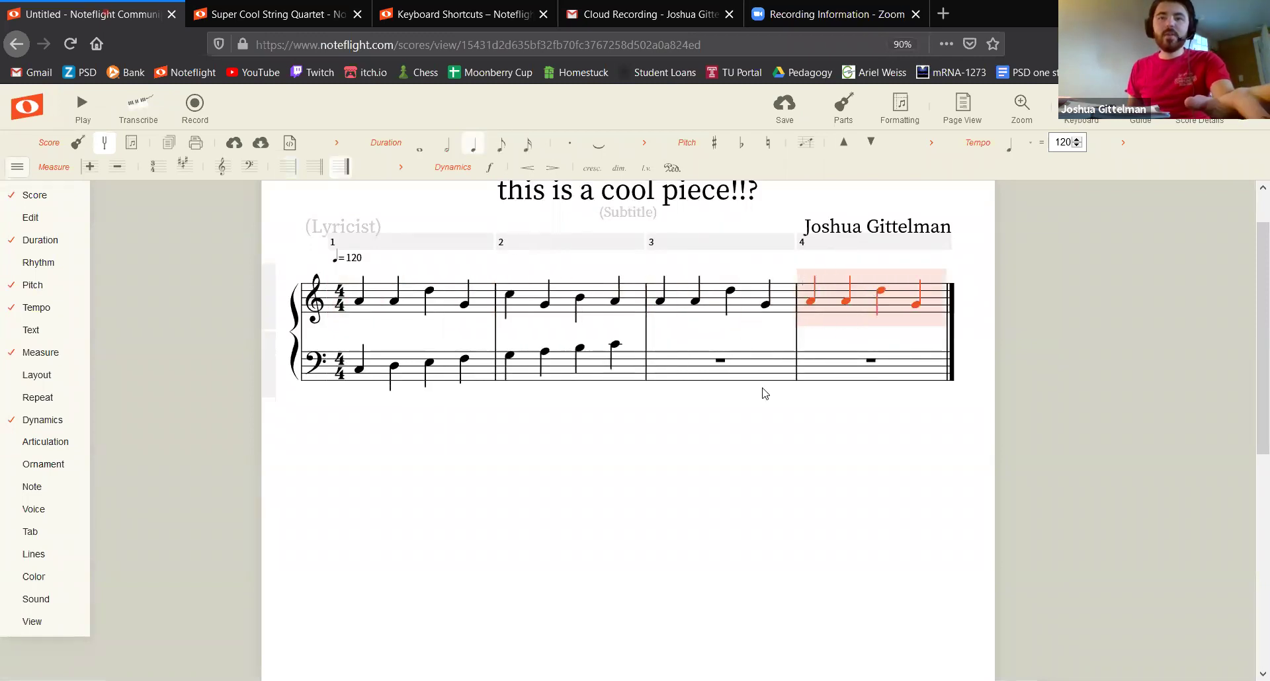
pyautogui.click(746, 435)
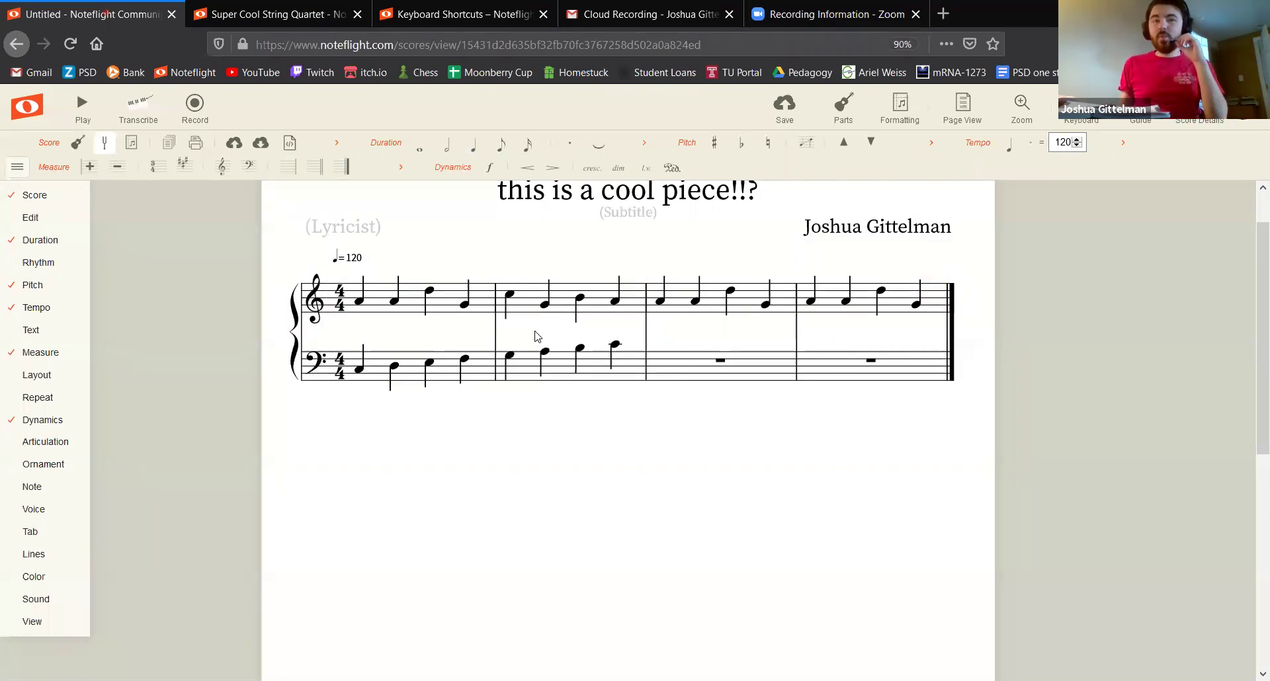
# Step: Repeat the treble notes of measure 1 through measure 9 with the repeat-selection command
pyautogui.click(447, 309)
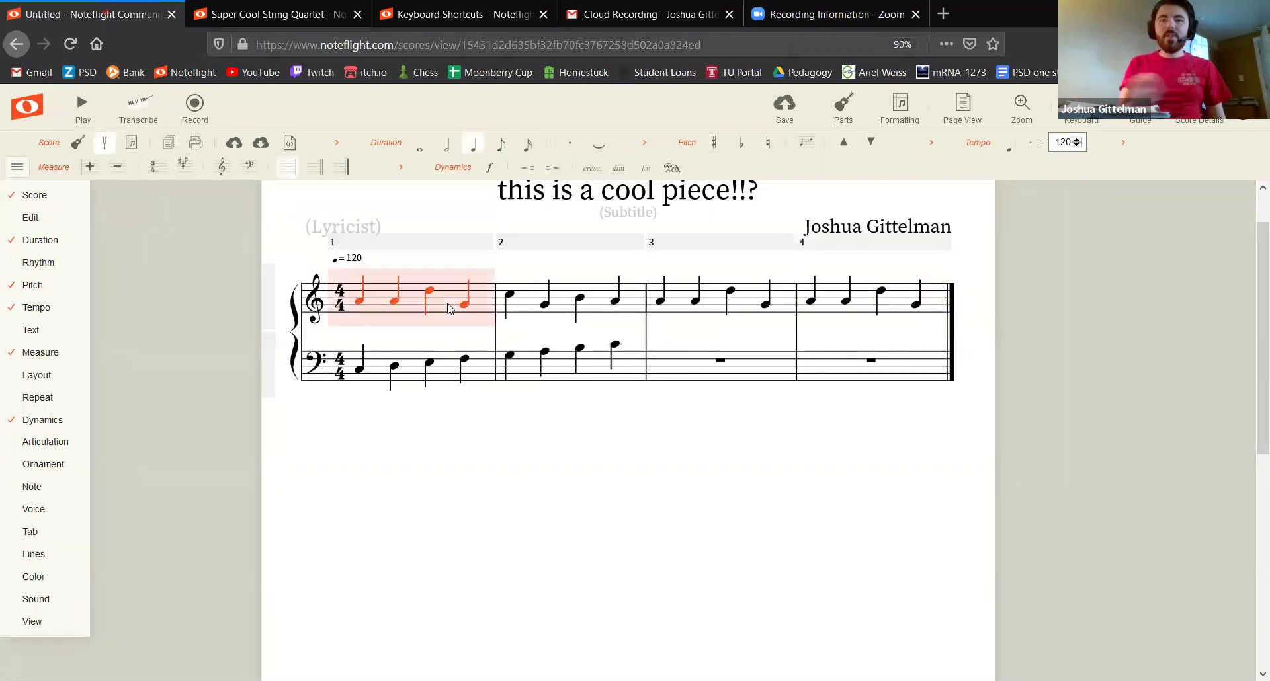
pyautogui.press('r')
pyautogui.press('r')
pyautogui.press('r')
pyautogui.press('r')
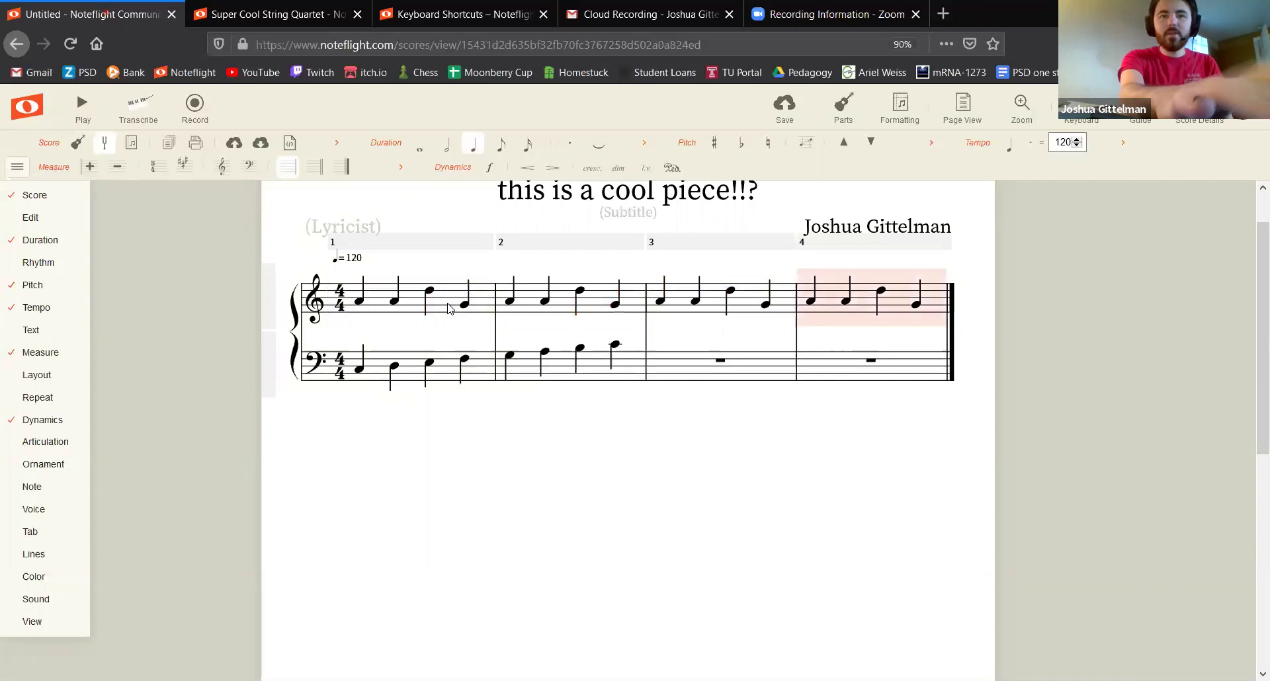
pyautogui.press('r')
pyautogui.press('r')
pyautogui.press('r')
pyautogui.press('r')
pyautogui.press('r')
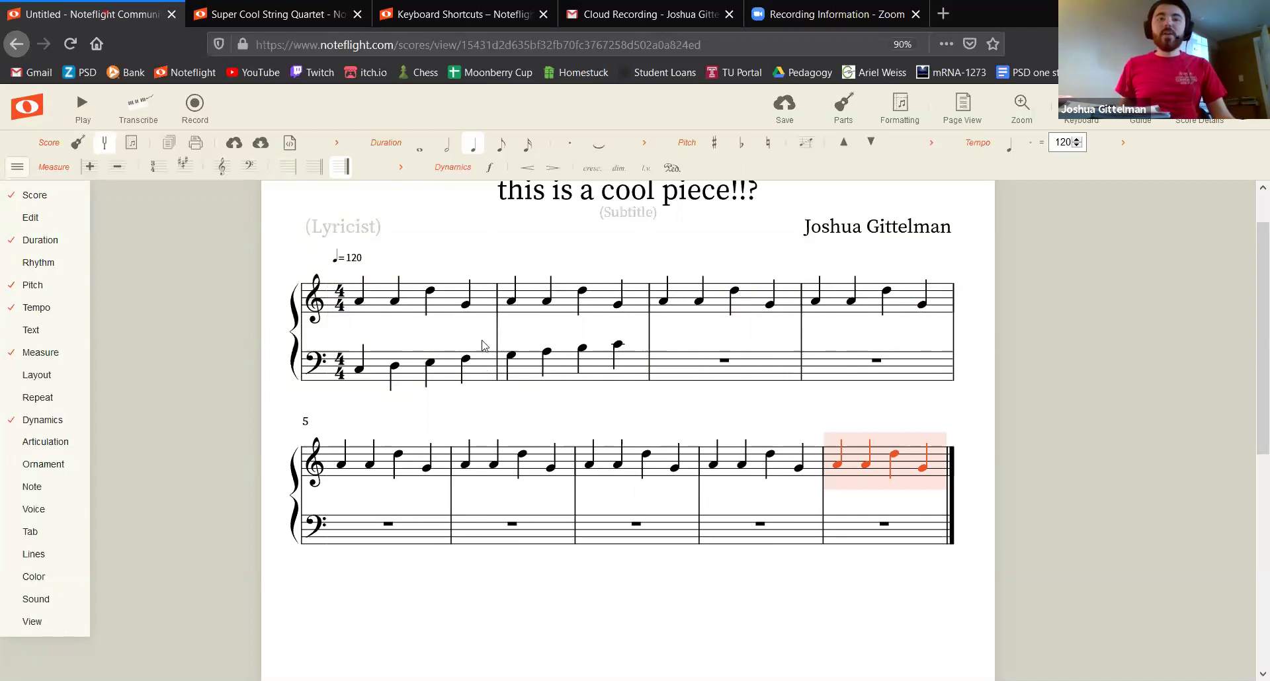
# Step: Repeat the bass notes of measures 1 and 2 through measure 10, and repeat treble measure 9 into measure 10
pyautogui.click(485, 377)
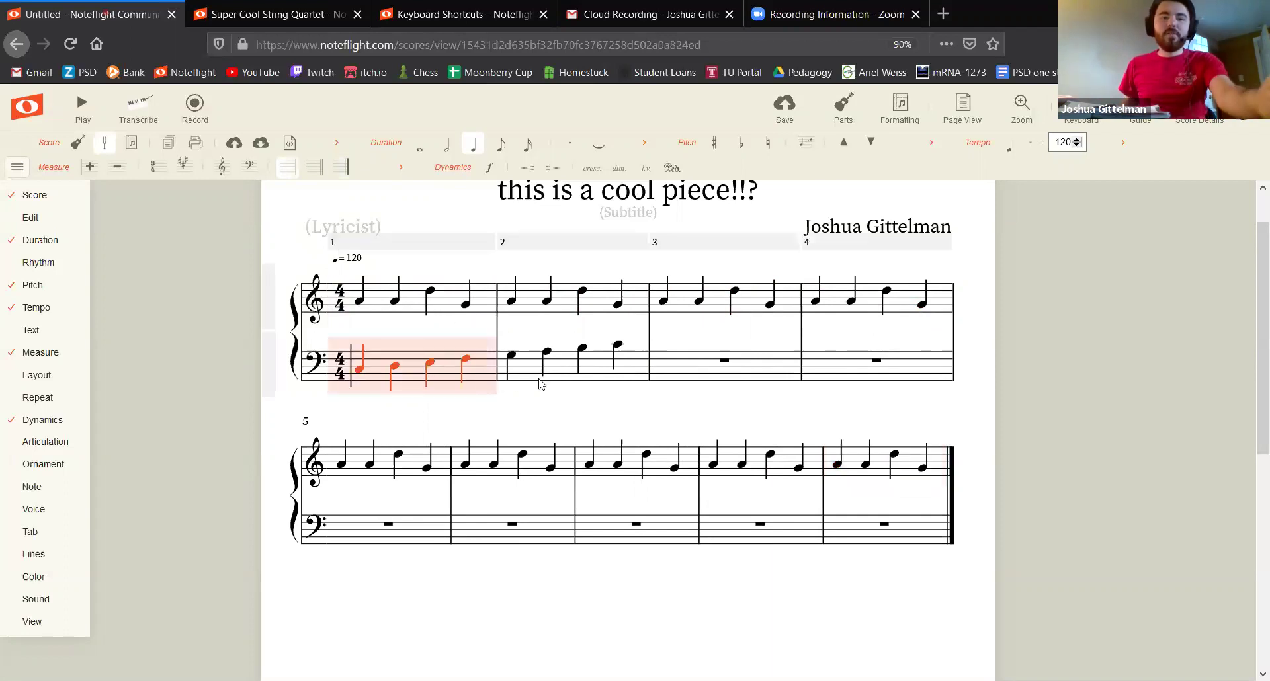
pyautogui.keyDown('shift'); pyautogui.click(602, 380); pyautogui.keyUp('shift')
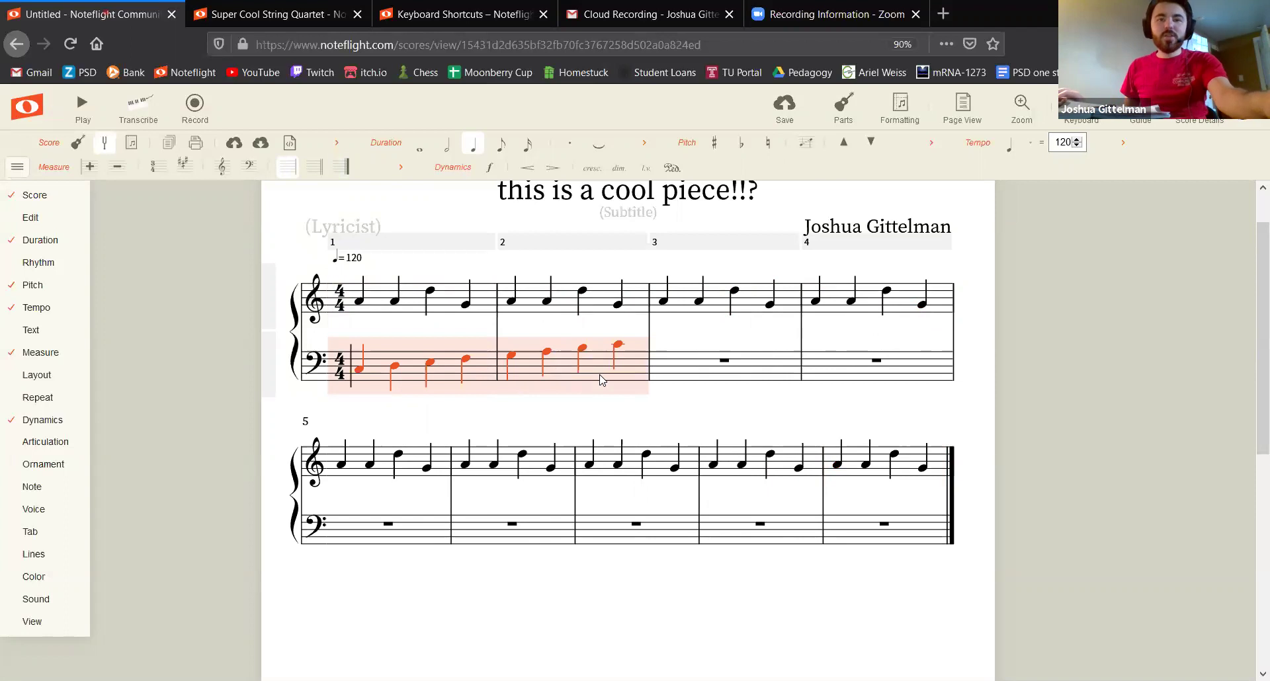
pyautogui.press('r')
pyautogui.press('r')
pyautogui.press('r')
pyautogui.press('r')
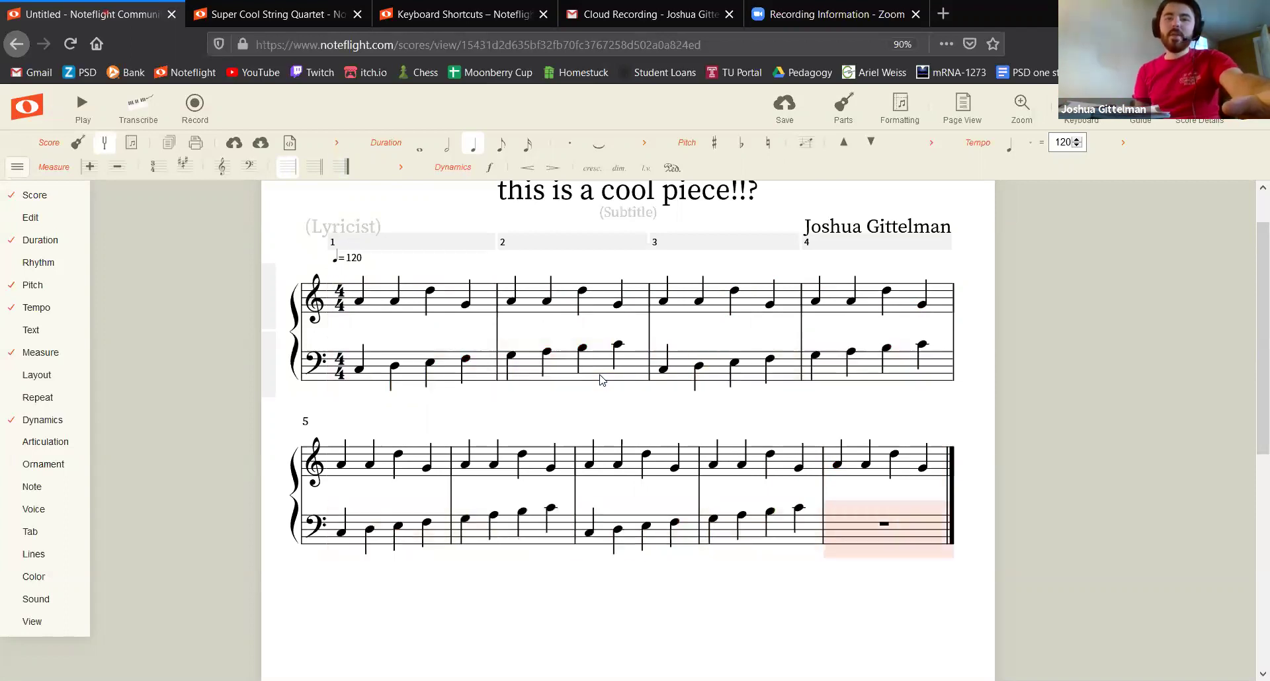
pyautogui.click(783, 456)
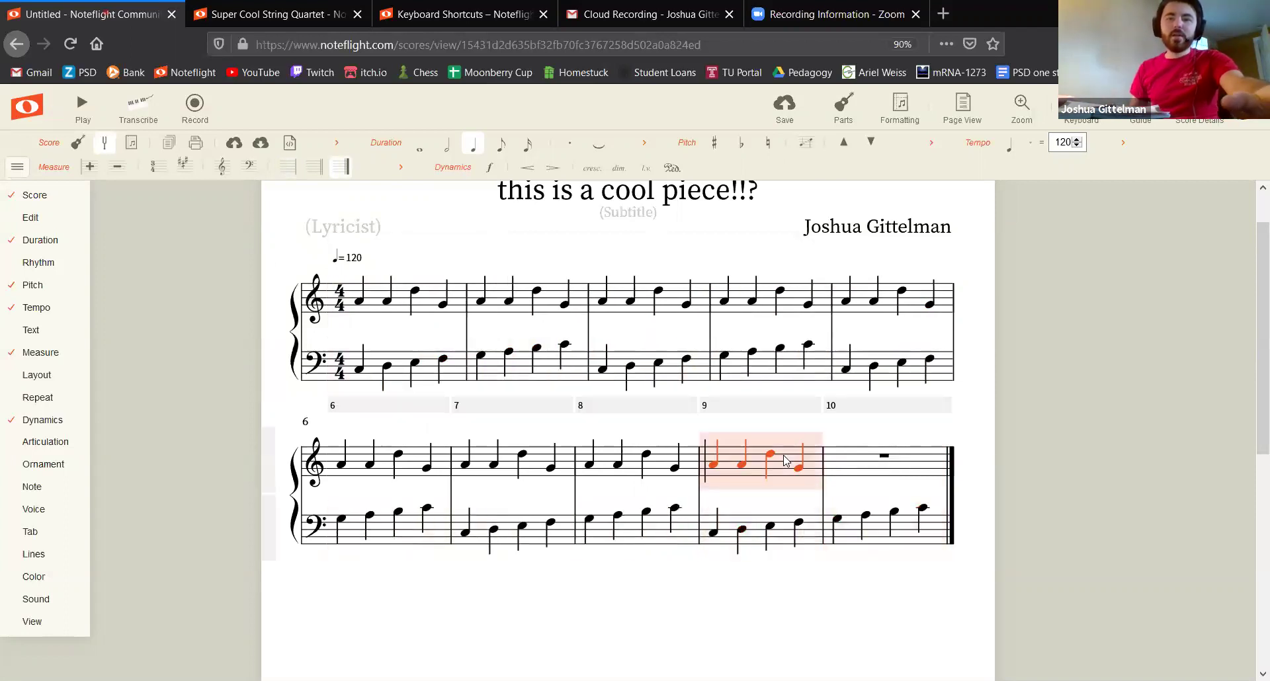
pyautogui.press('r')
# Step: Play the score from measure 1 to hear the repeated notes, stop playback and clear the selection
pyautogui.click(463, 253)
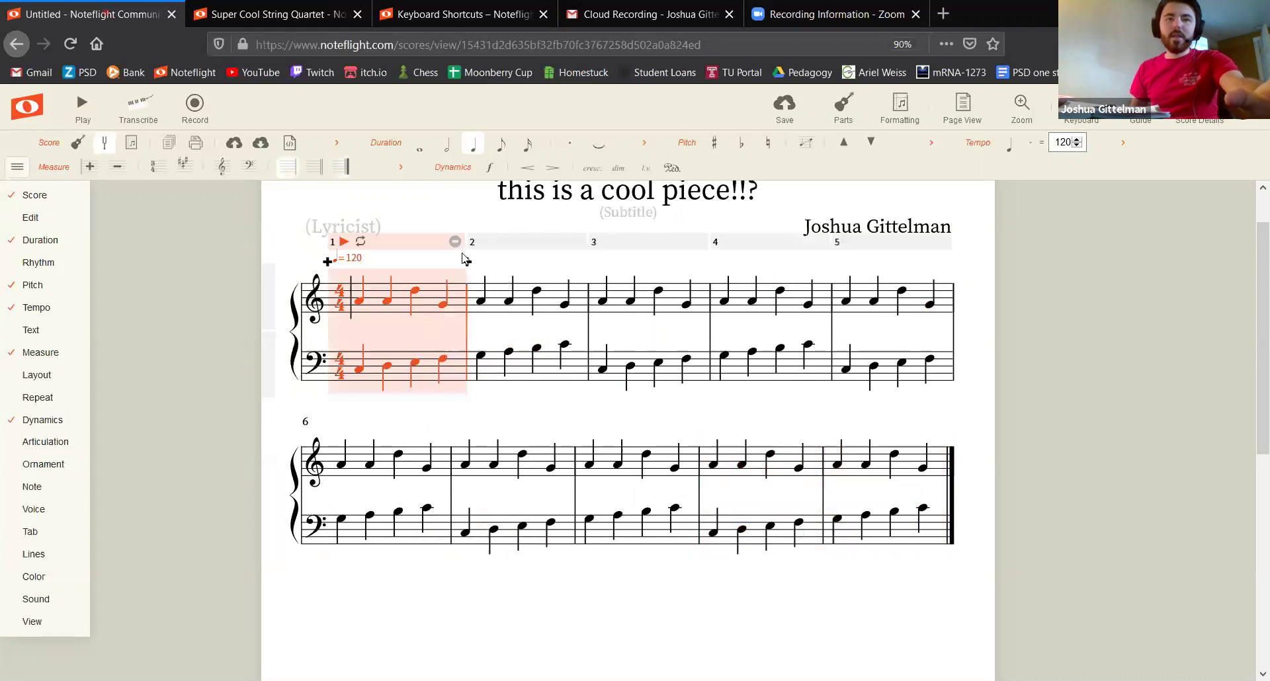
pyautogui.click(80, 106)
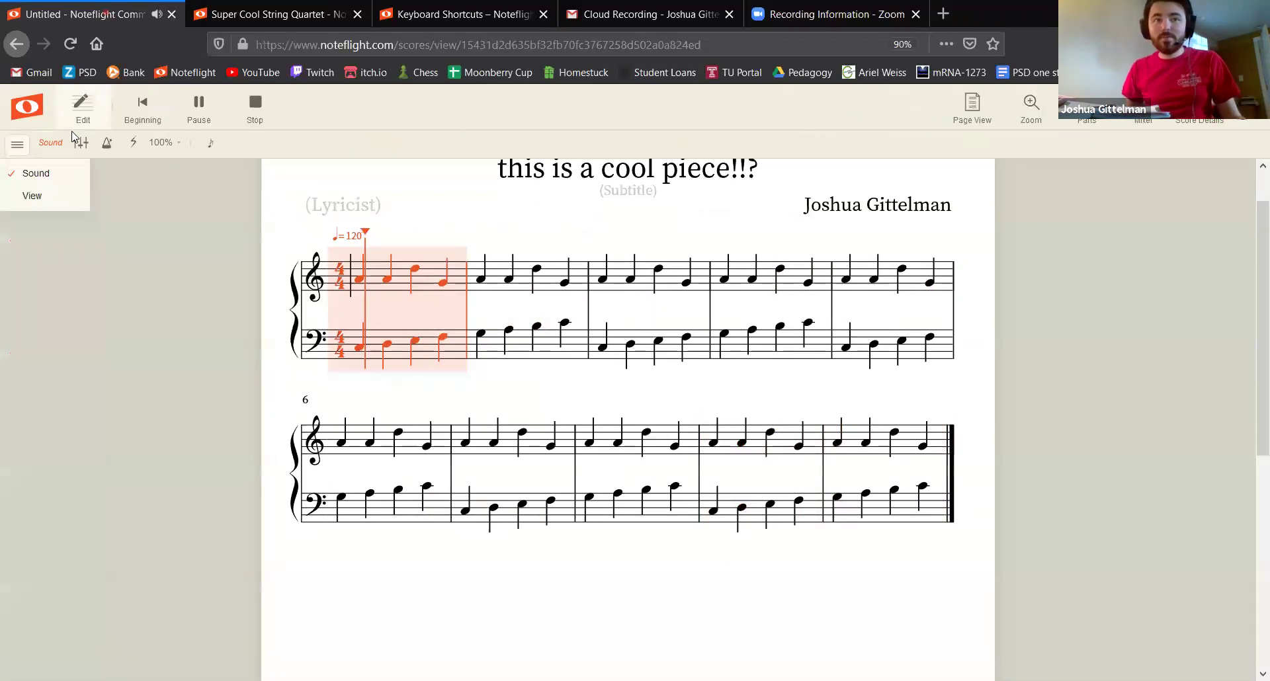
pyautogui.moveTo(45, 180)
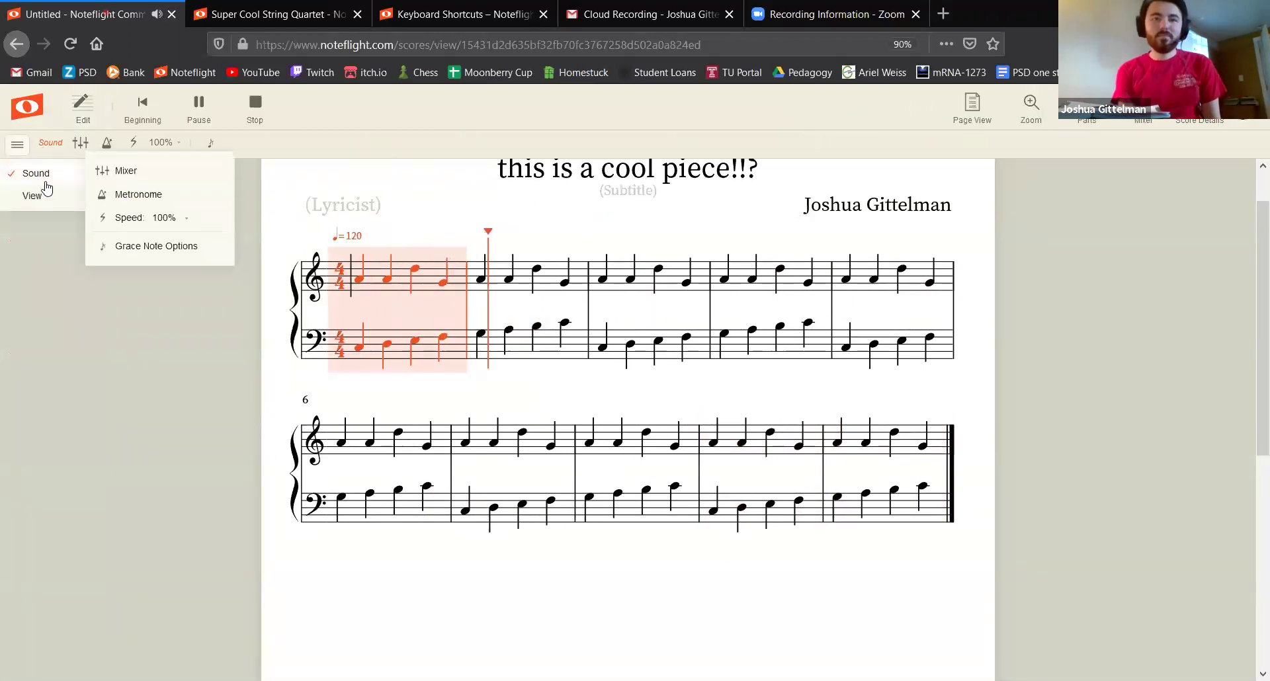
pyautogui.click(253, 105)
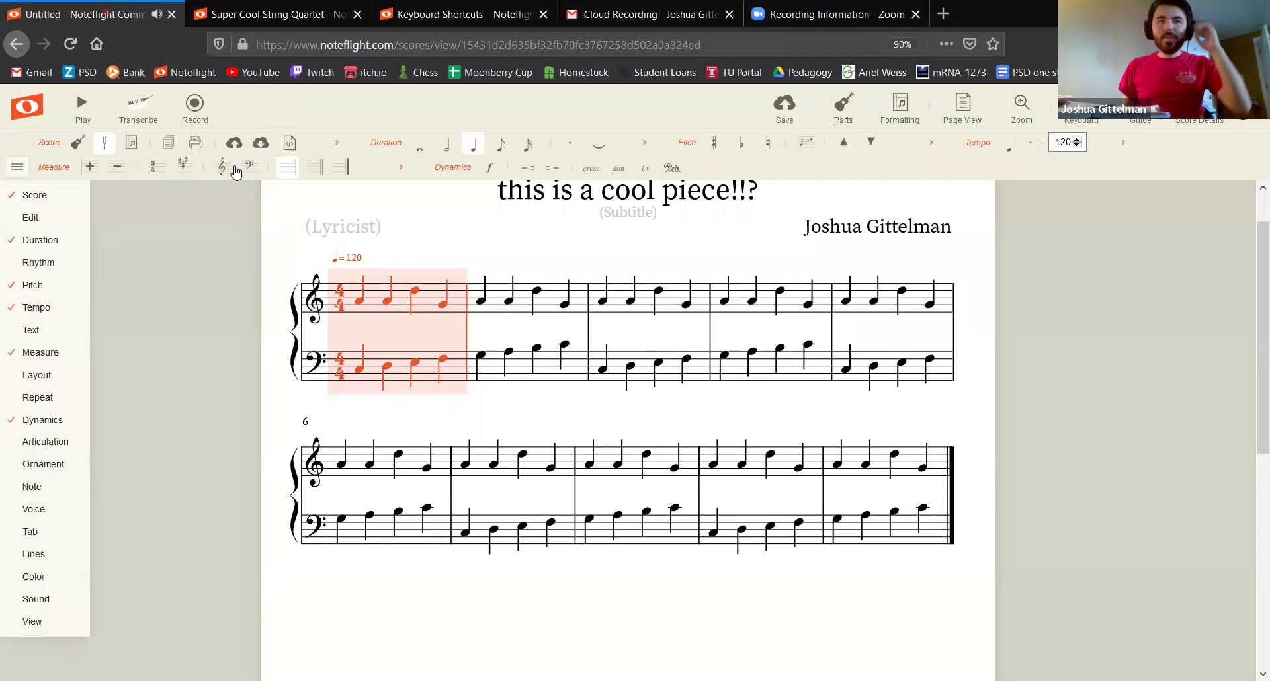
pyautogui.click(436, 217)
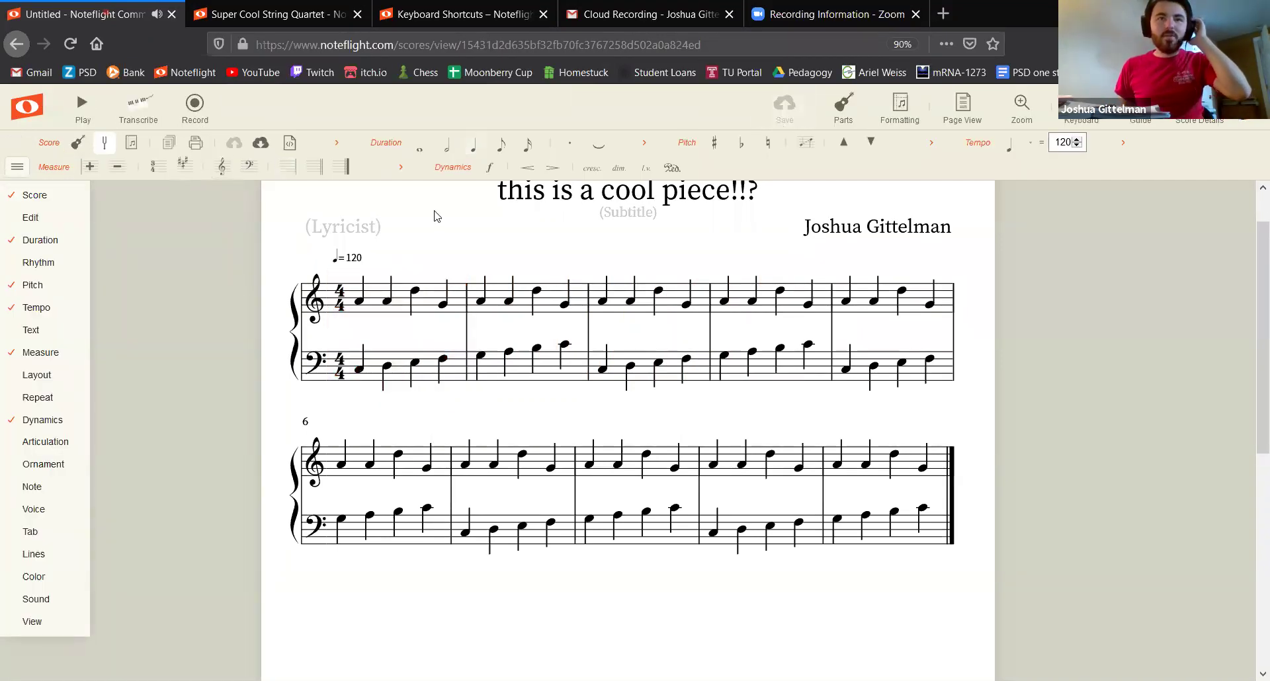
# Step: Append empty measures after measure 10 and remove the surplus one so that five are added
pyautogui.scroll(1, 434, 211)
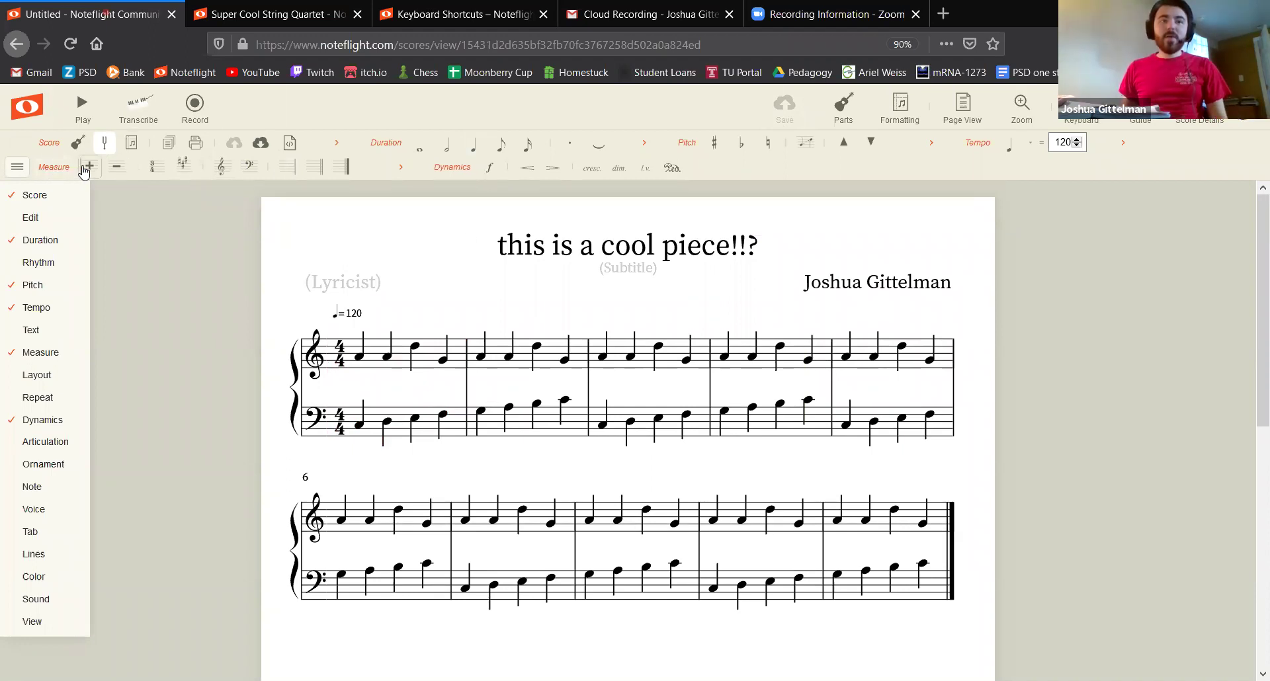
pyautogui.click(89, 168)
pyautogui.click(89, 171)
pyautogui.click(90, 171)
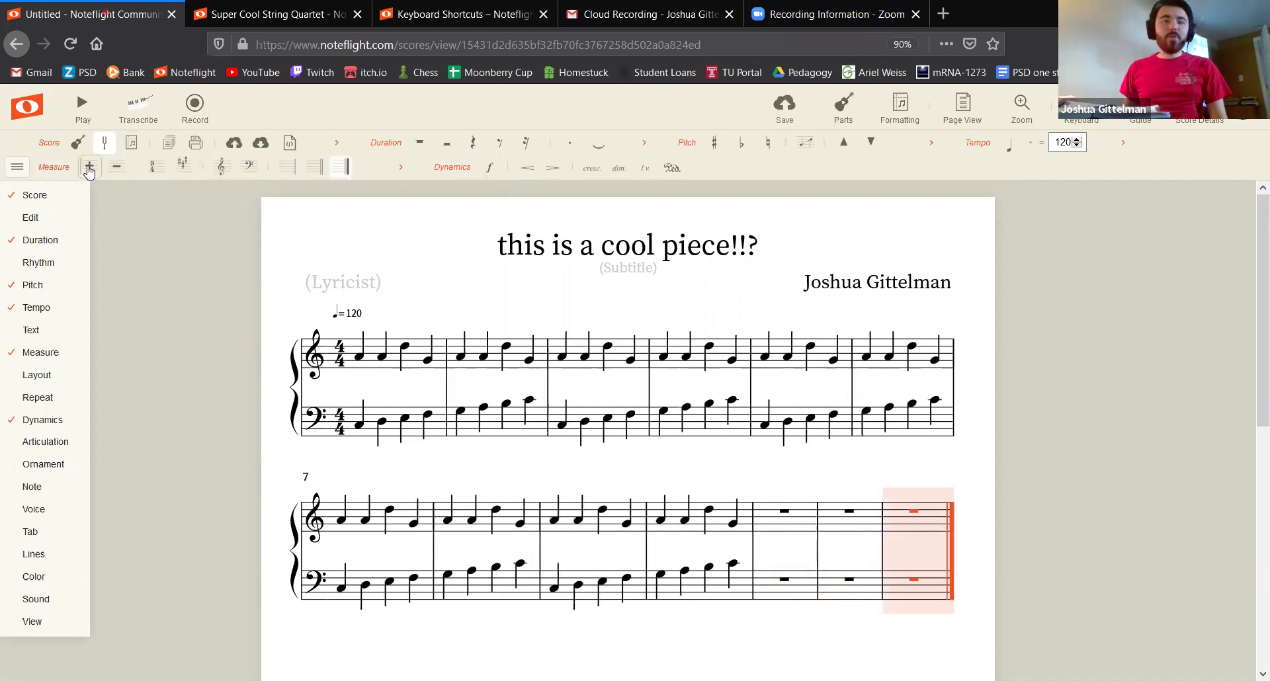
pyautogui.click(89, 171)
pyautogui.click(89, 170)
pyautogui.click(89, 171)
pyautogui.click(119, 169)
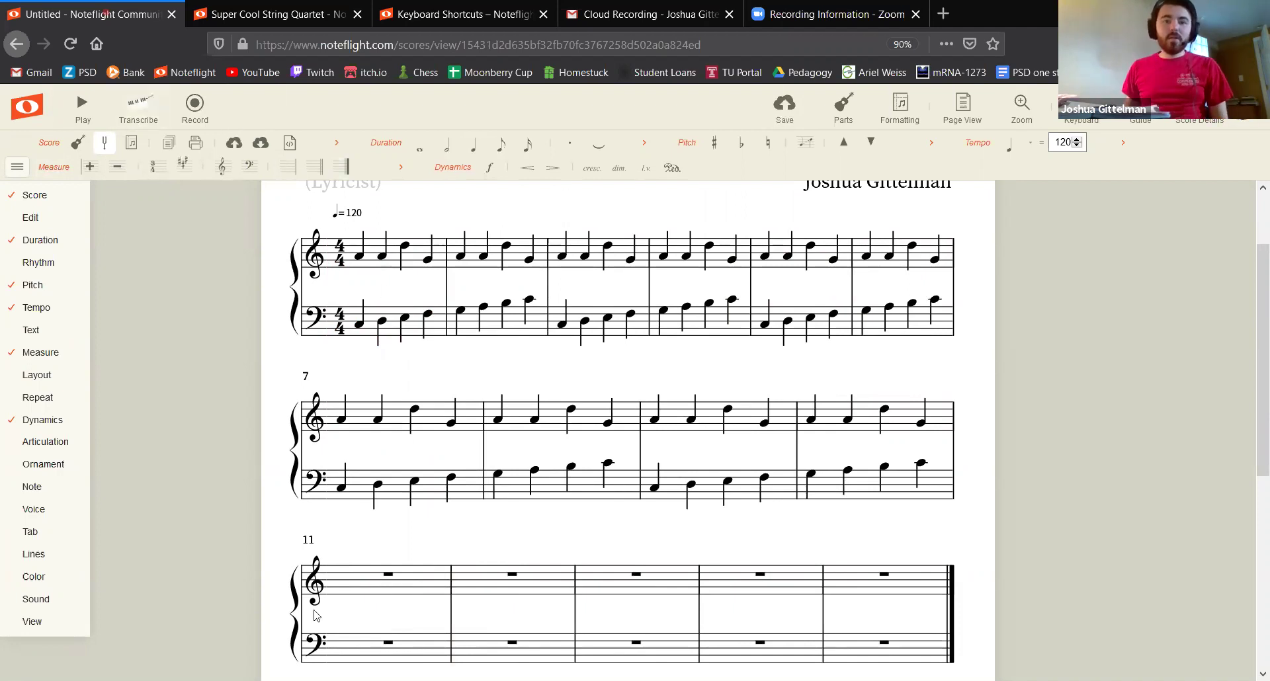
# Step: Change the time signature of the empty measures 11 to 15 on both staves to 3/4
pyautogui.click(423, 590)
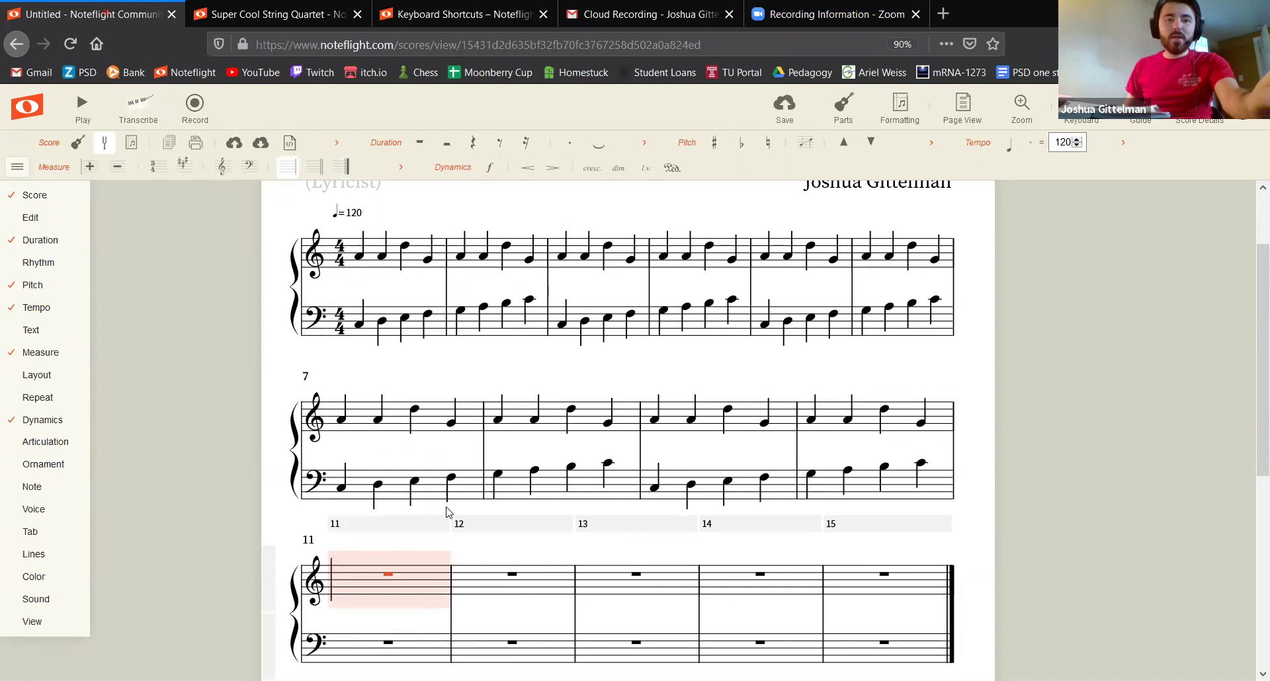
pyautogui.scroll(-2, 445, 513)
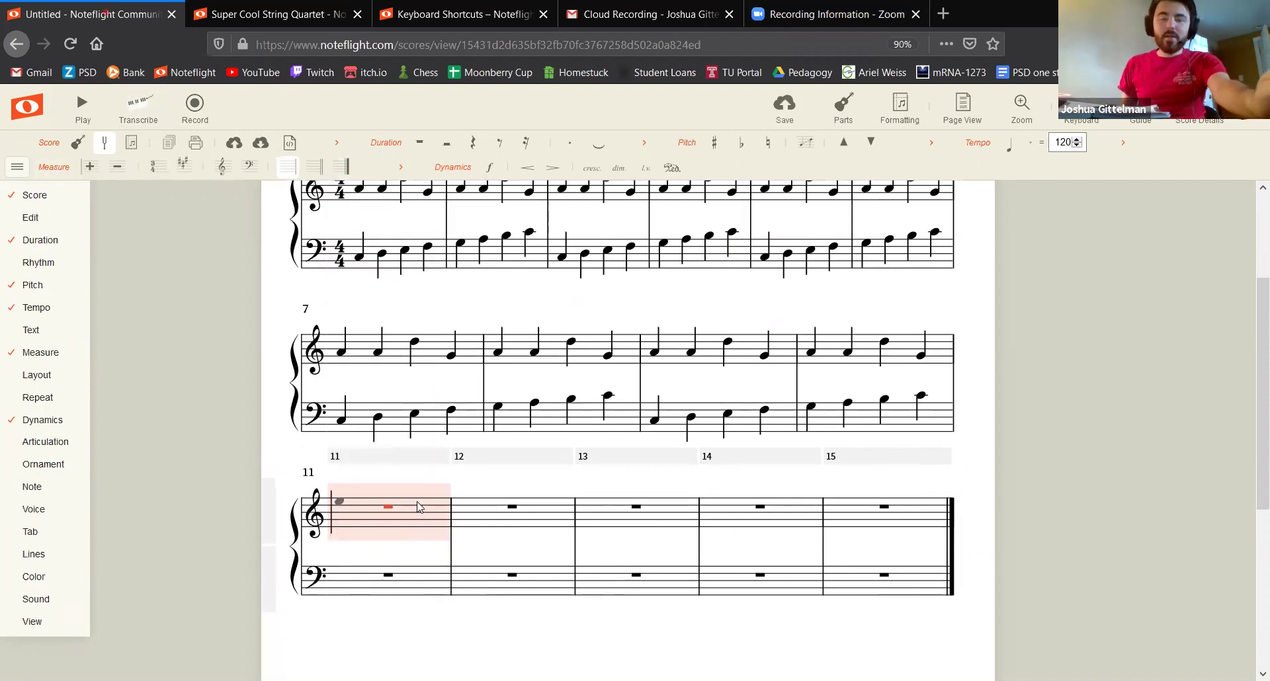
pyautogui.keyDown('shift'); pyautogui.click(854, 589); pyautogui.keyUp('shift')
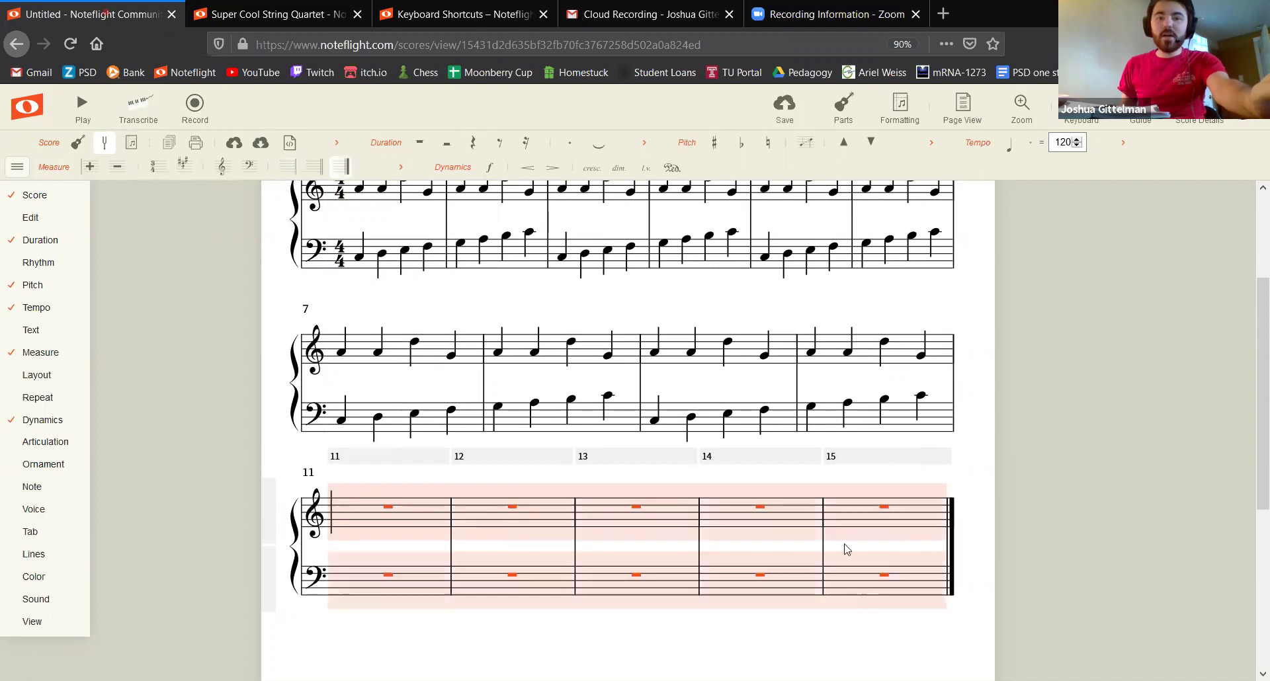
pyautogui.click(159, 165)
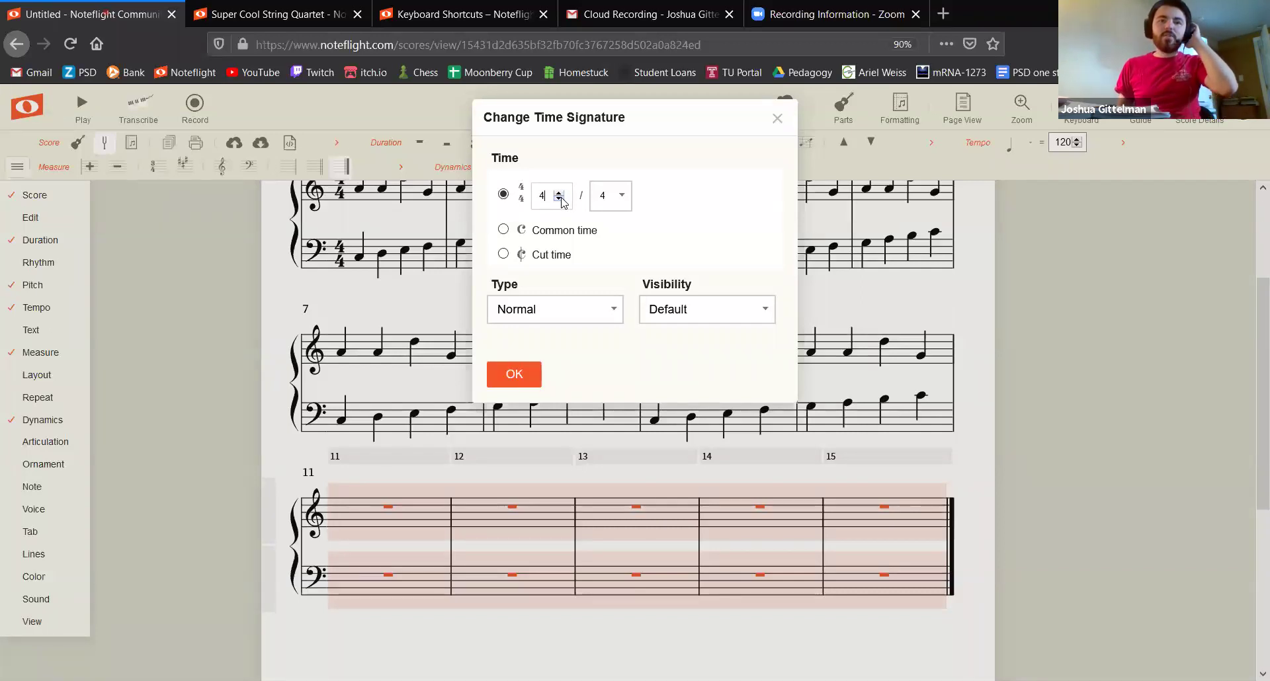
pyautogui.click(513, 374)
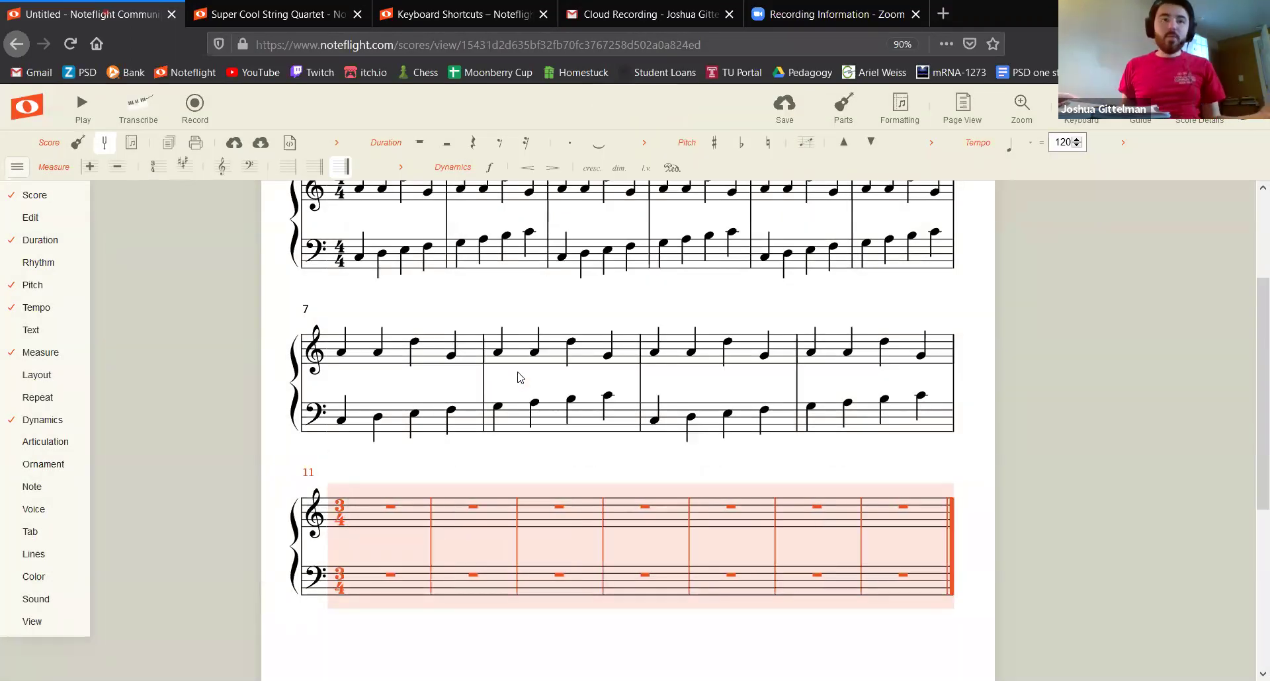
# Step: Change the key signature from measure 11 onward to Db major and clear the selection
pyautogui.click(185, 166)
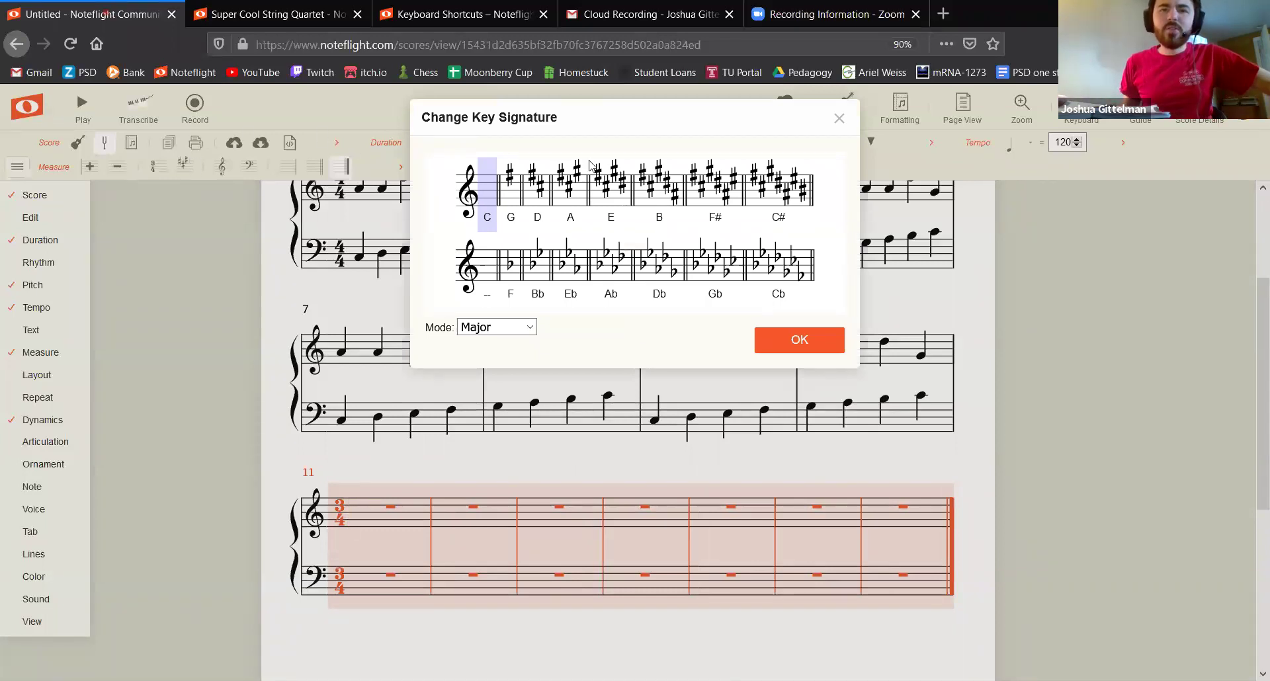
pyautogui.click(655, 259)
pyautogui.click(799, 340)
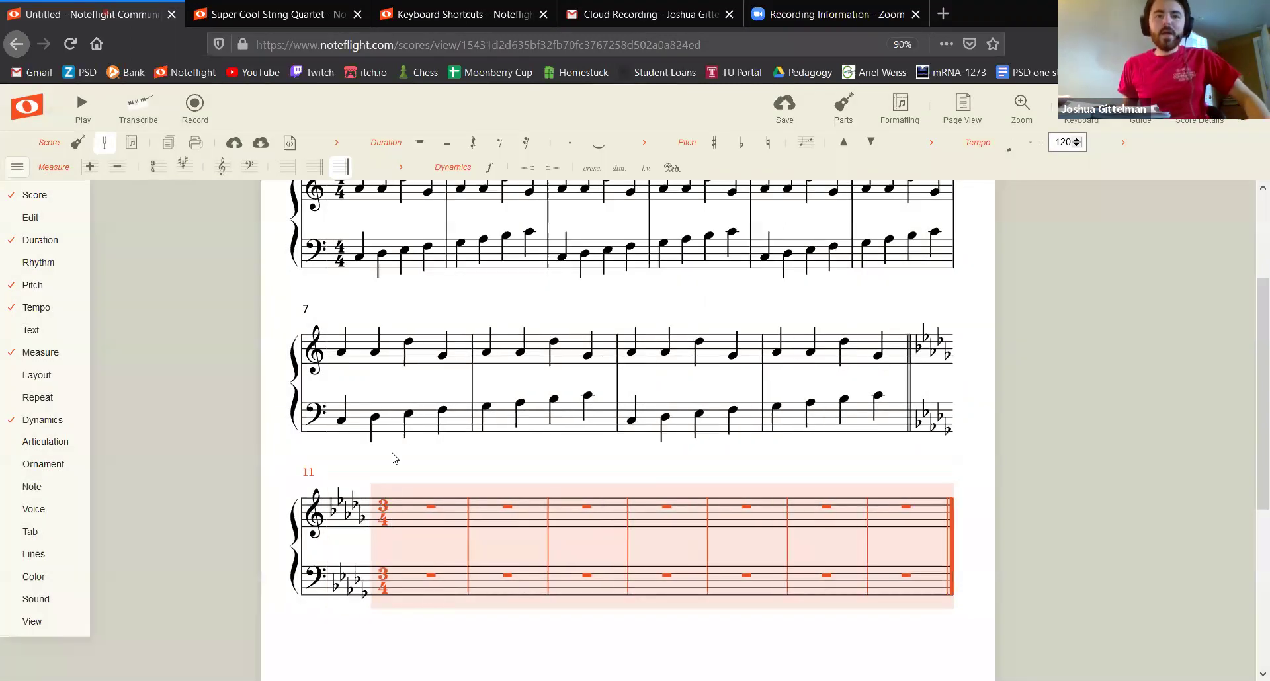
pyautogui.click(394, 458)
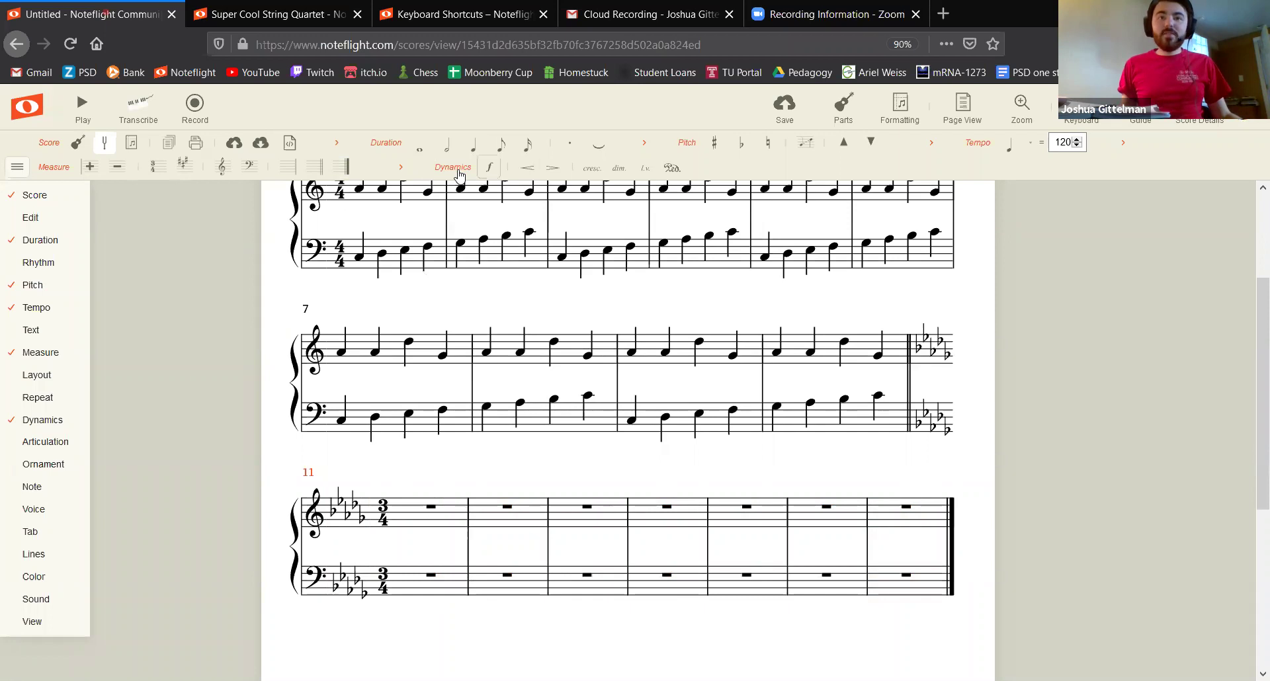
# Step: Add a forte (f) dynamic under the first treble note of measure 1
pyautogui.scroll(3, 461, 185)
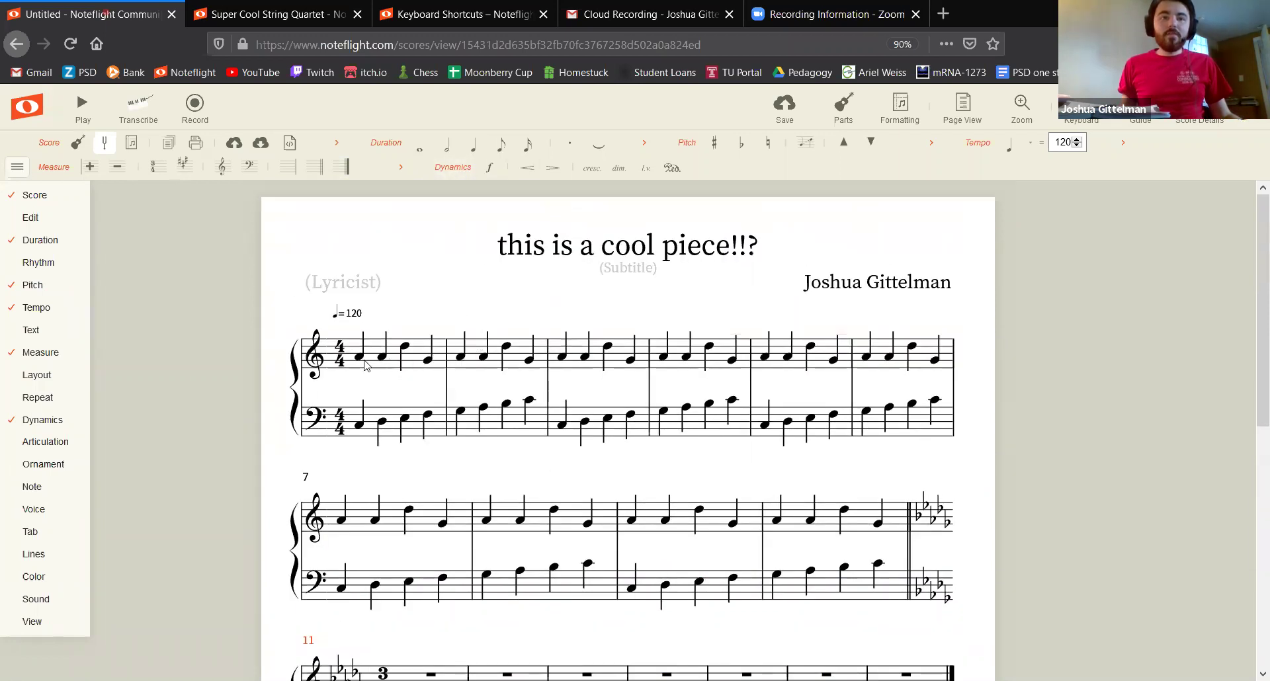
pyautogui.click(361, 359)
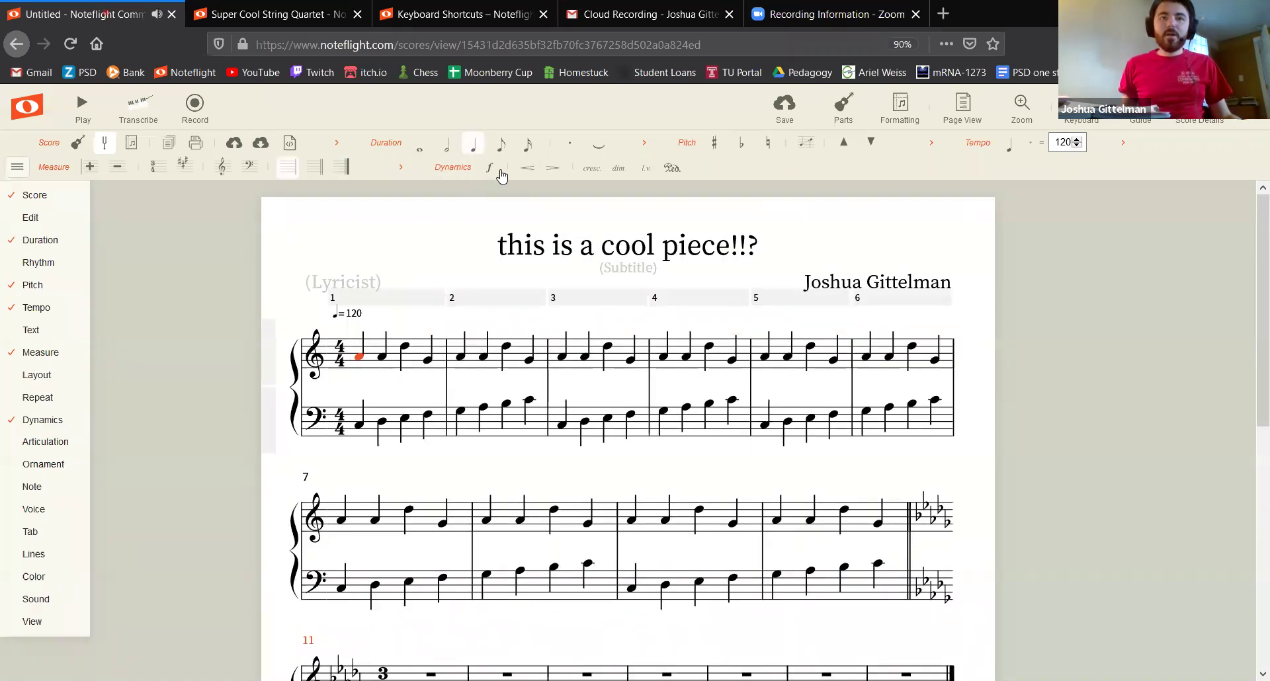
pyautogui.click(500, 172)
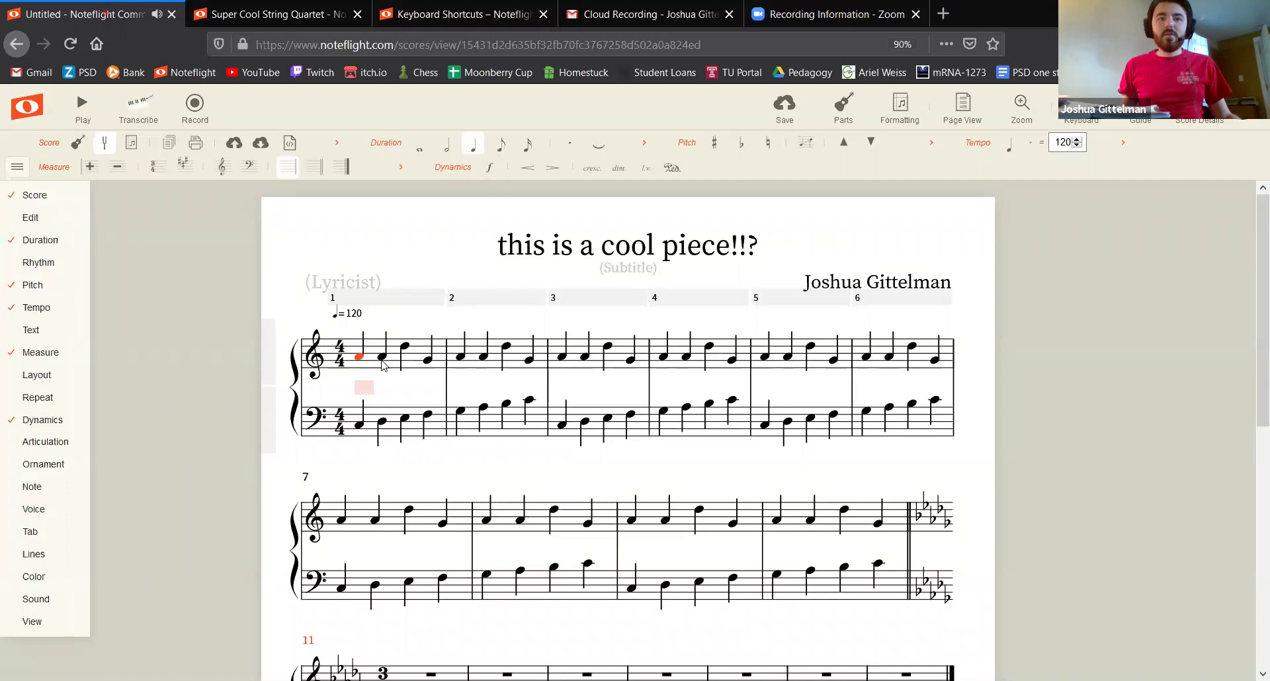
pyautogui.write('f')
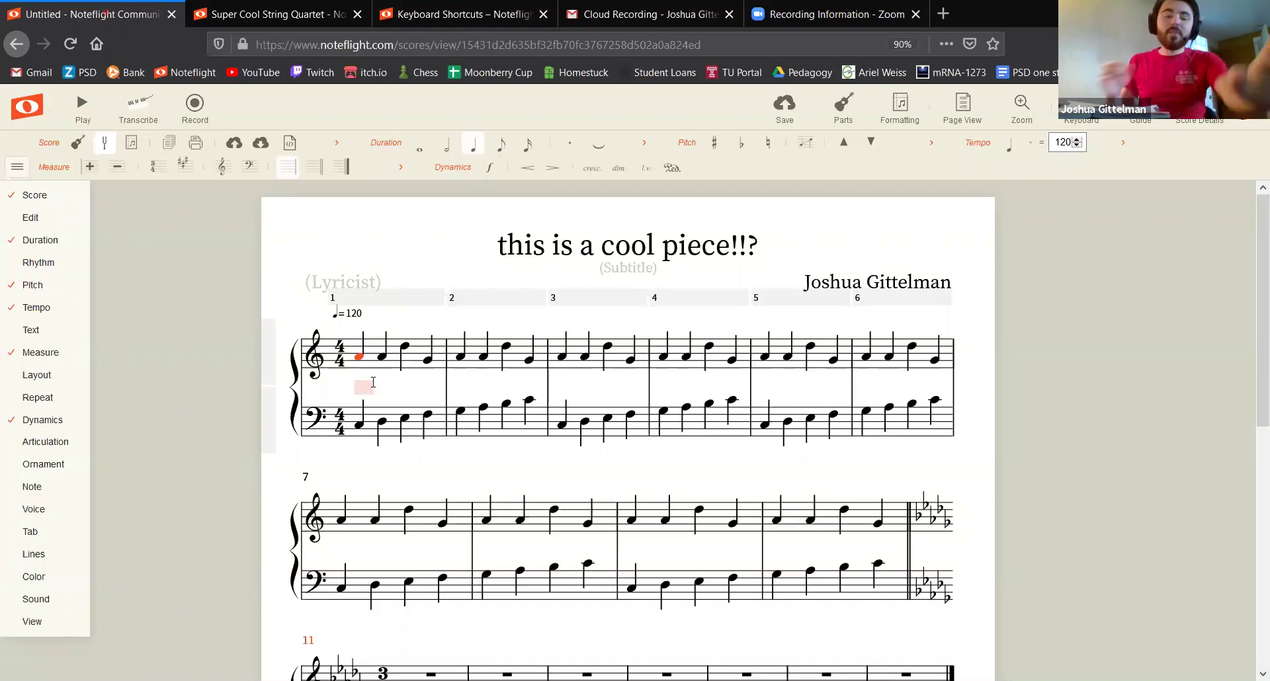
pyautogui.press('Return')
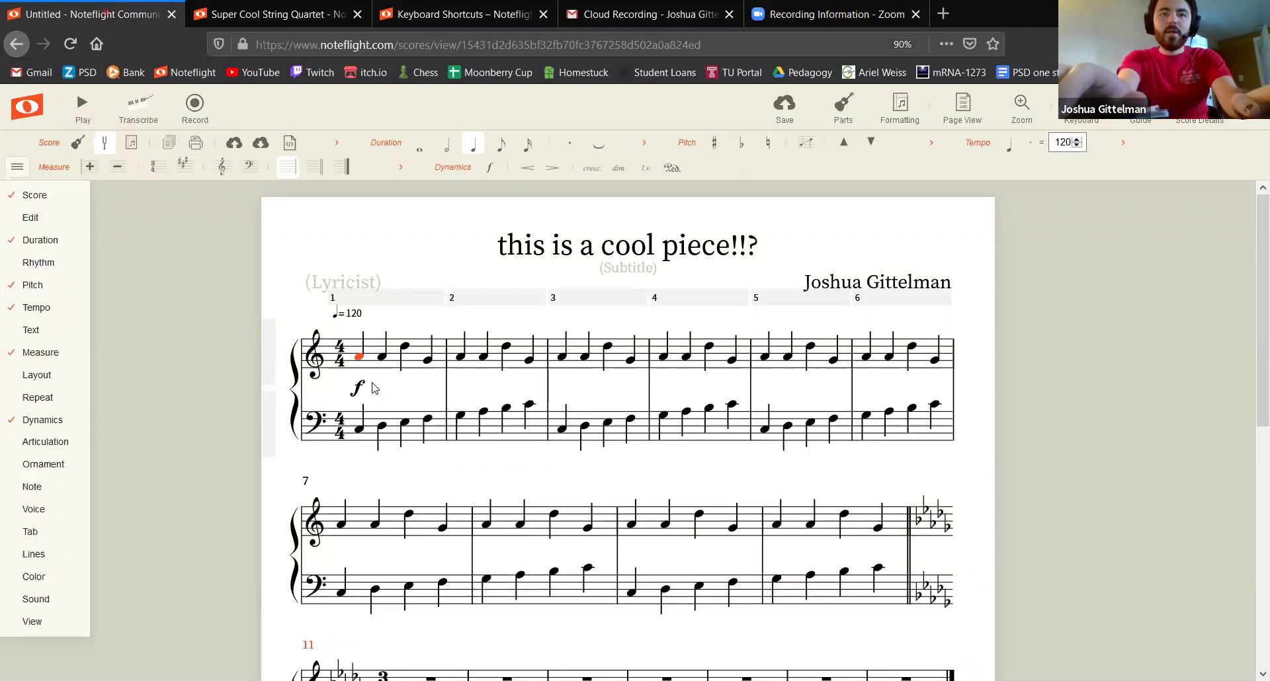
# Step: Replace the f under the first treble note of measure 1 with a piano (p) dynamic
pyautogui.click(357, 386)
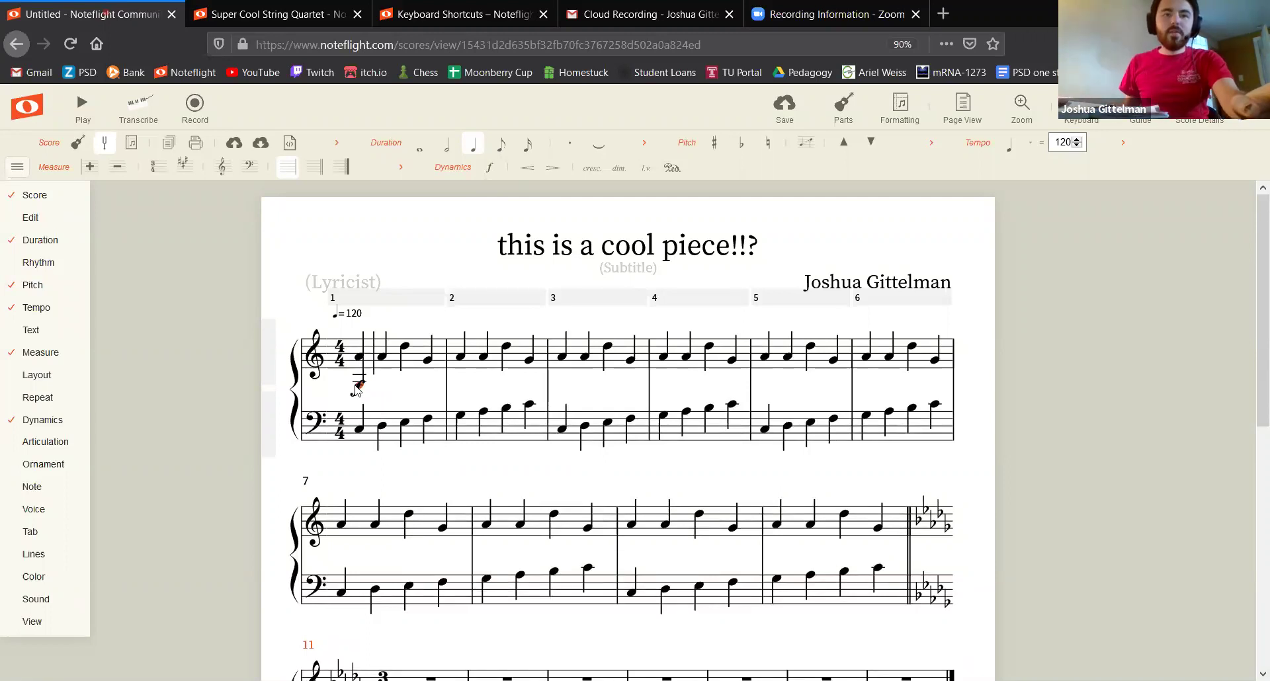
pyautogui.hotkey('ctrl', 'z')
pyautogui.click(313, 278)
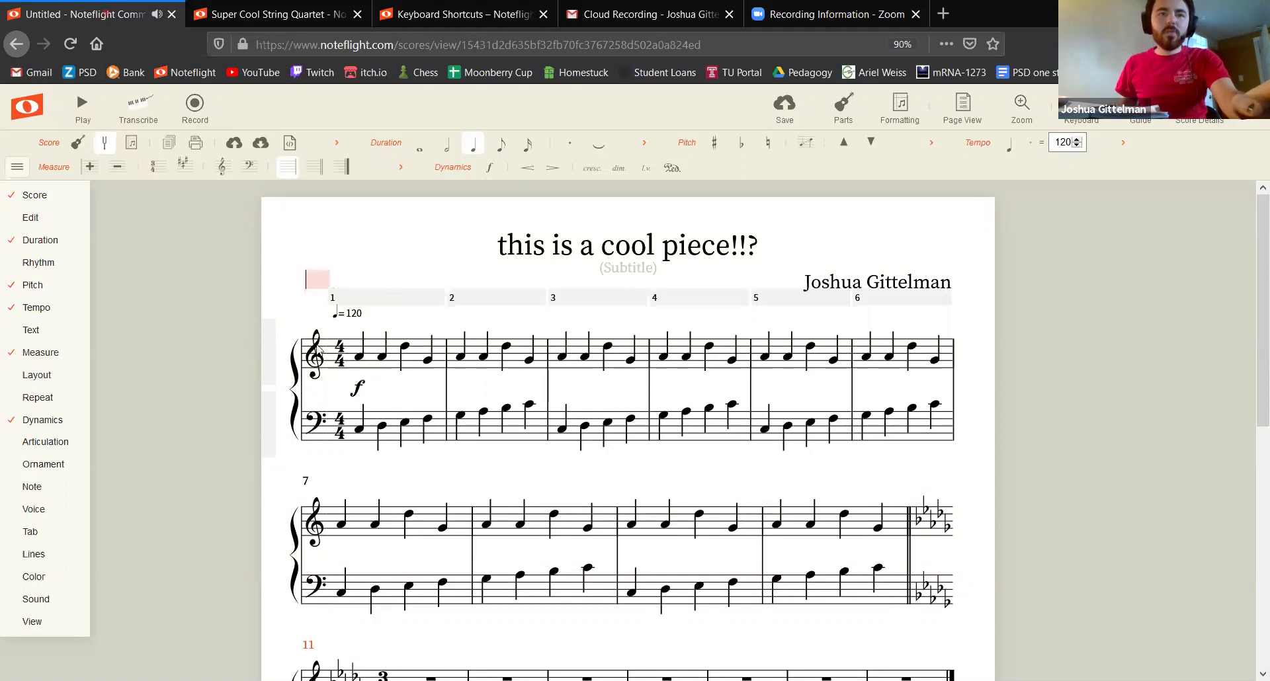
pyautogui.click(360, 390)
pyautogui.press('Delete')
pyautogui.click(489, 168)
pyautogui.click(368, 269)
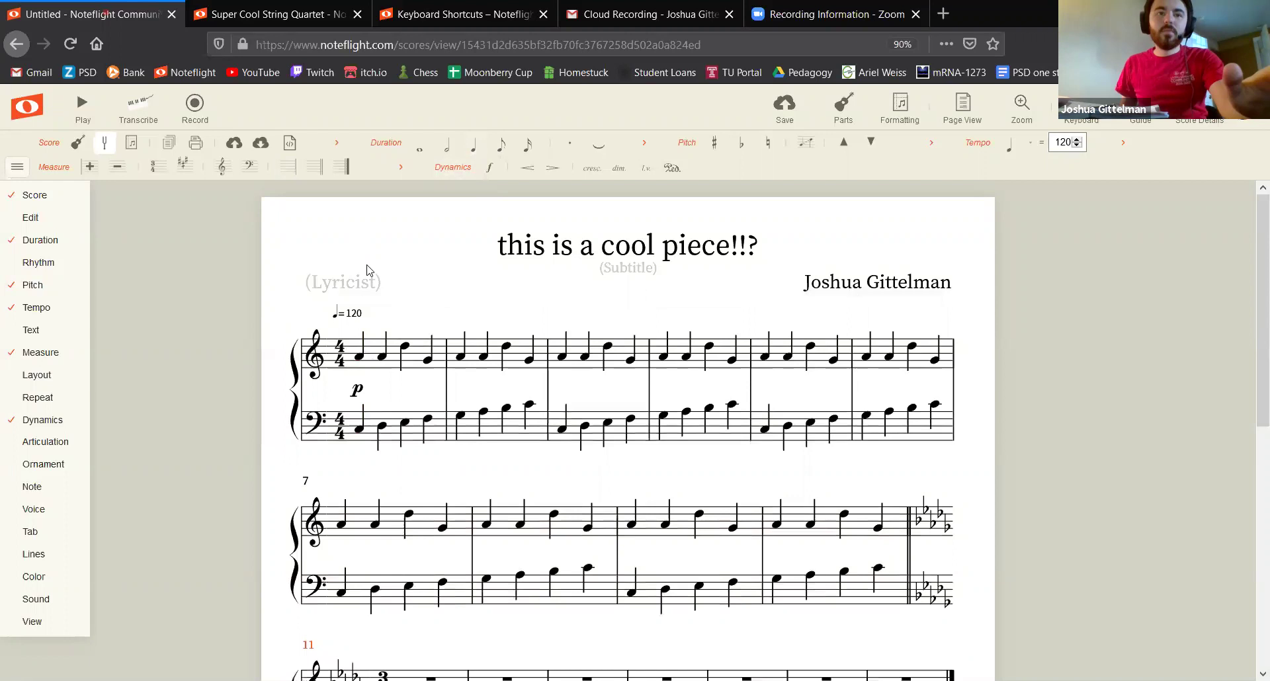
# Step: Undo the p dynamic and enter mf under the first treble note of measure 1 instead
pyautogui.hotkey('ctrl', 'z')
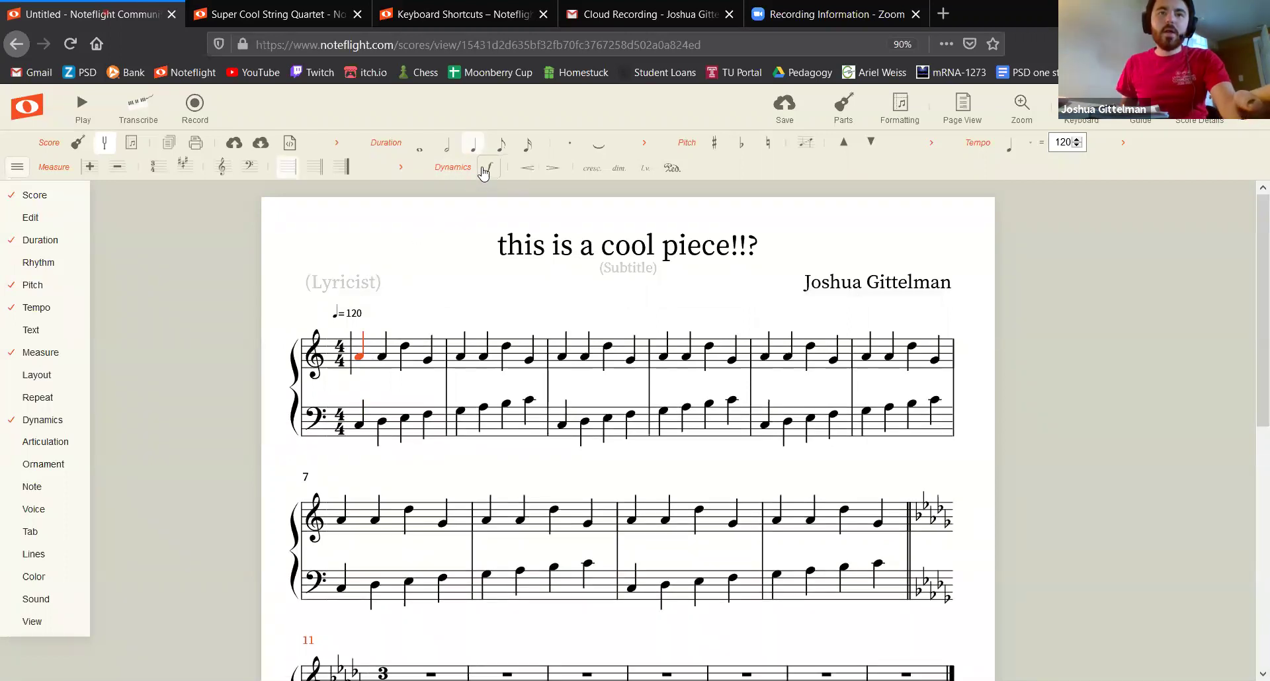
pyautogui.click(488, 168)
pyautogui.write('mf')
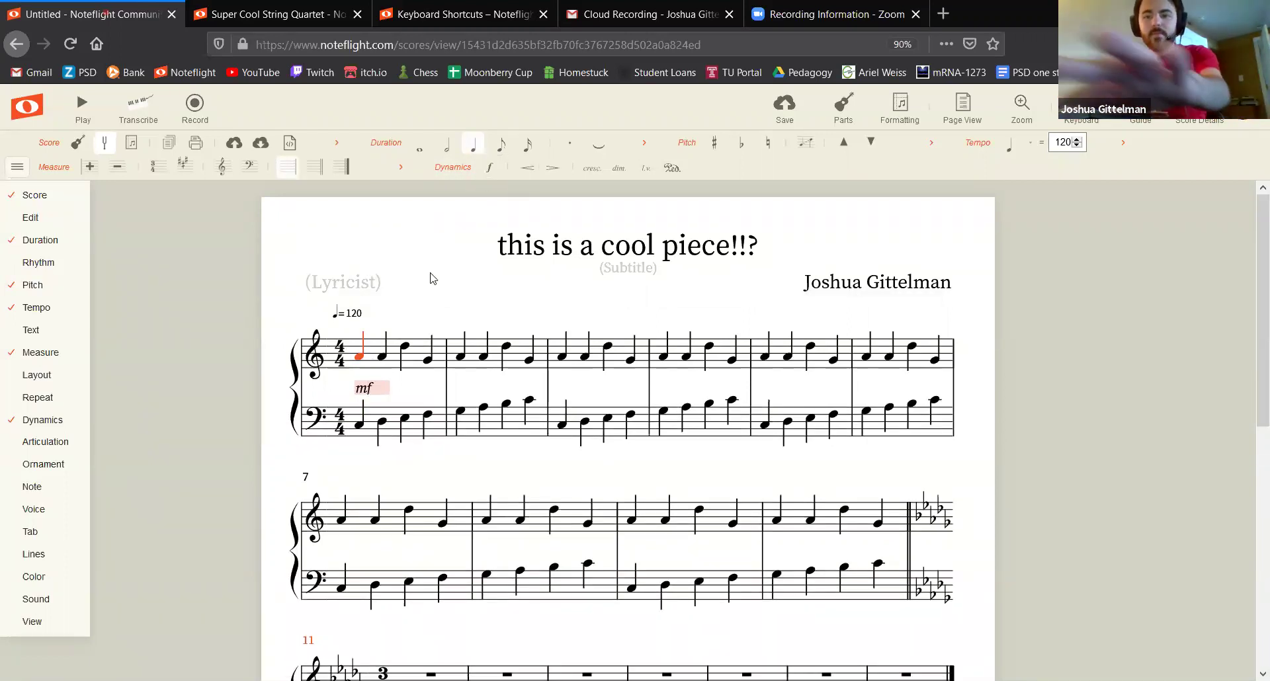
pyautogui.press('Return')
pyautogui.click(369, 251)
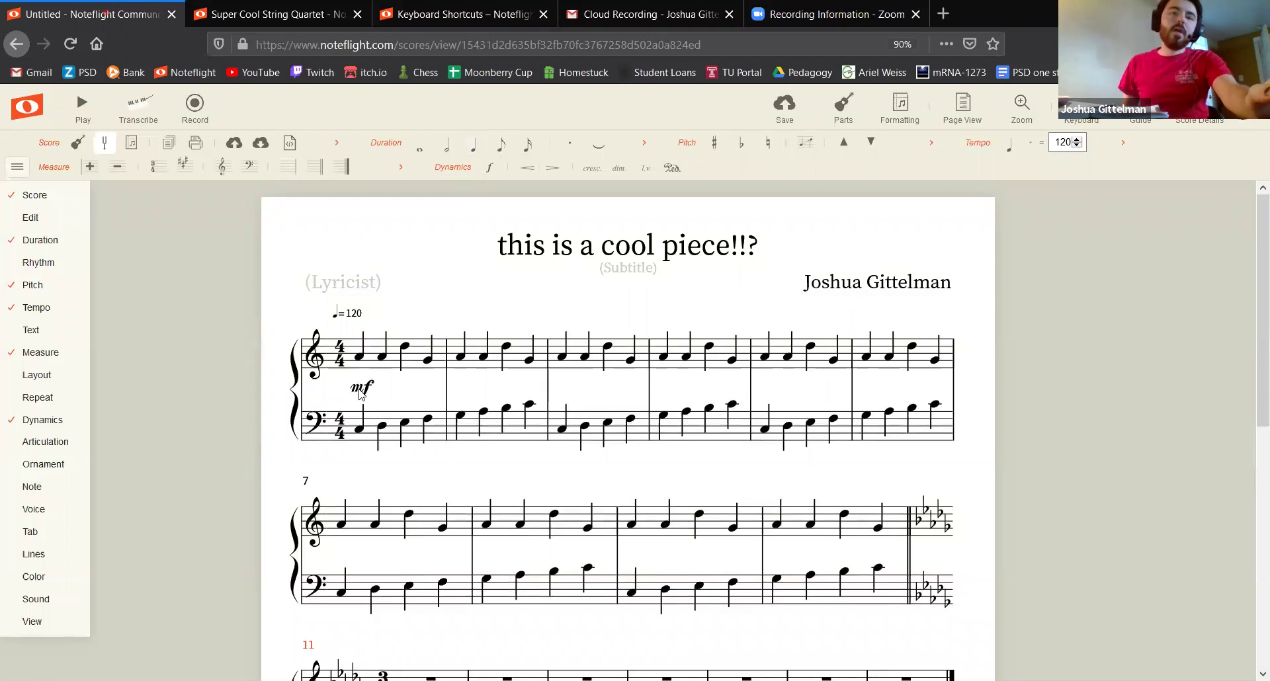
# Step: Delete the mf under the first treble note of measure 1 and enter an f dynamic in its place
pyautogui.click(361, 389)
pyautogui.press('Delete')
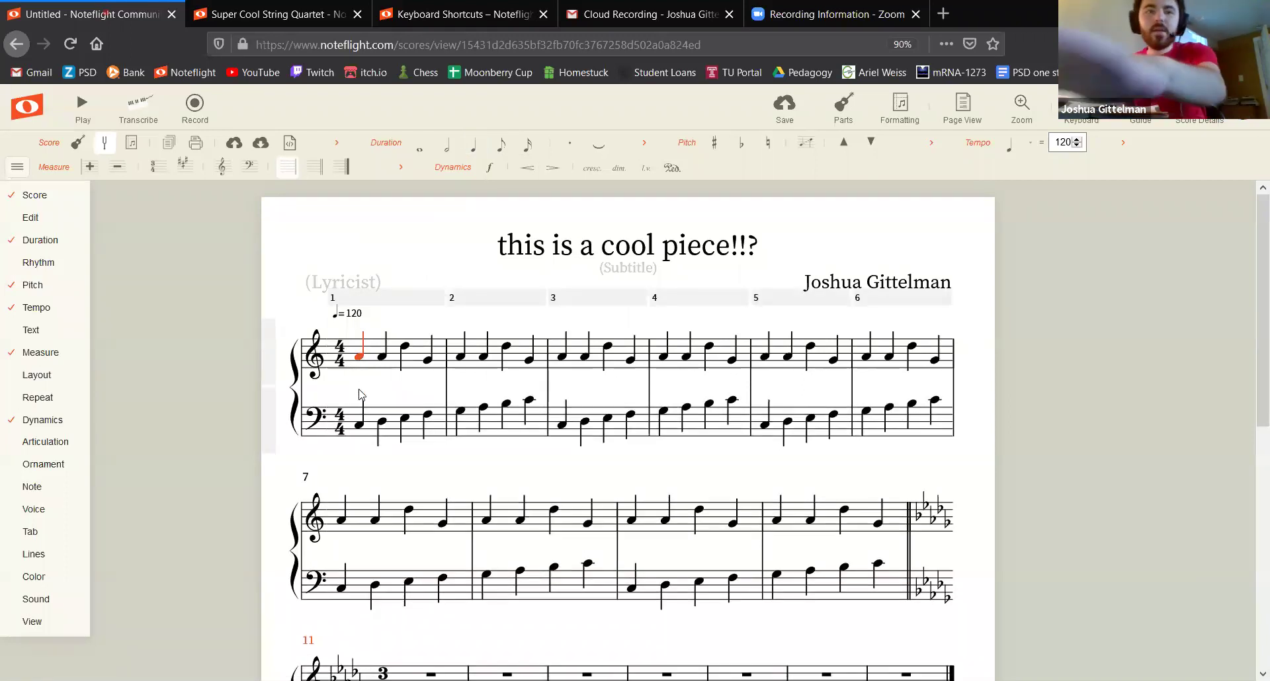
pyautogui.click(359, 389)
pyautogui.hotkey('ctrl', 'z')
pyautogui.press('l')
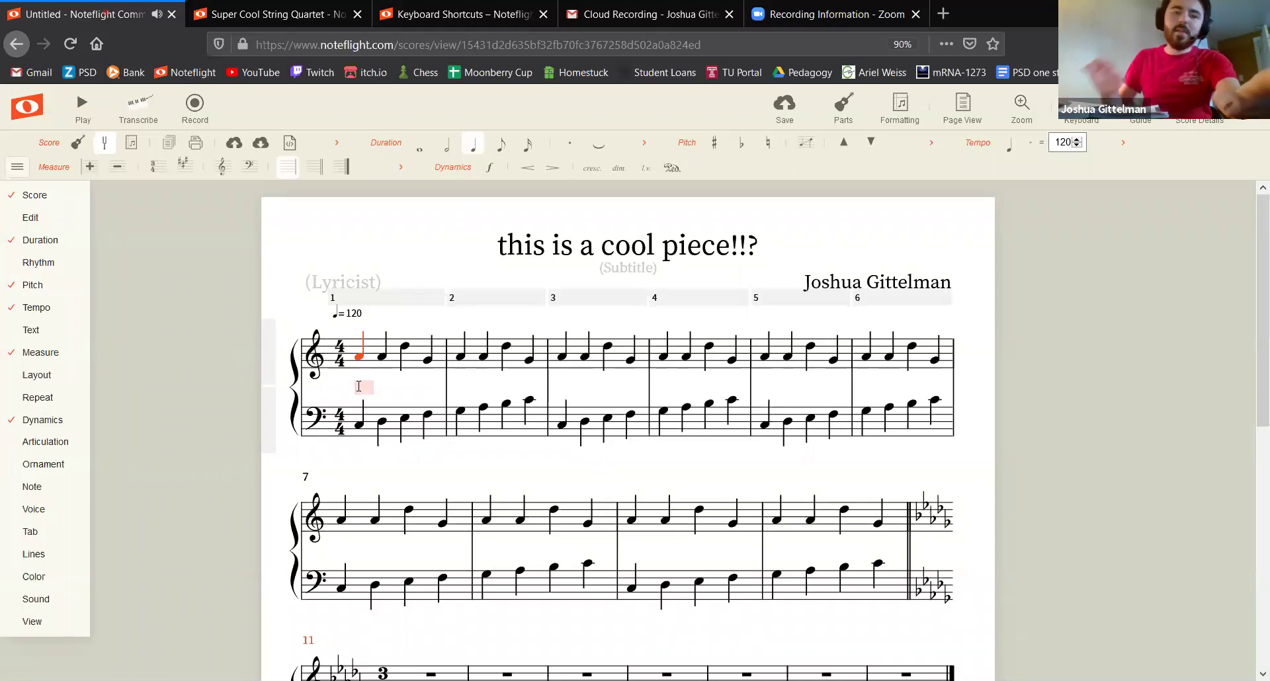
pyautogui.write('f')
pyautogui.press('Return')
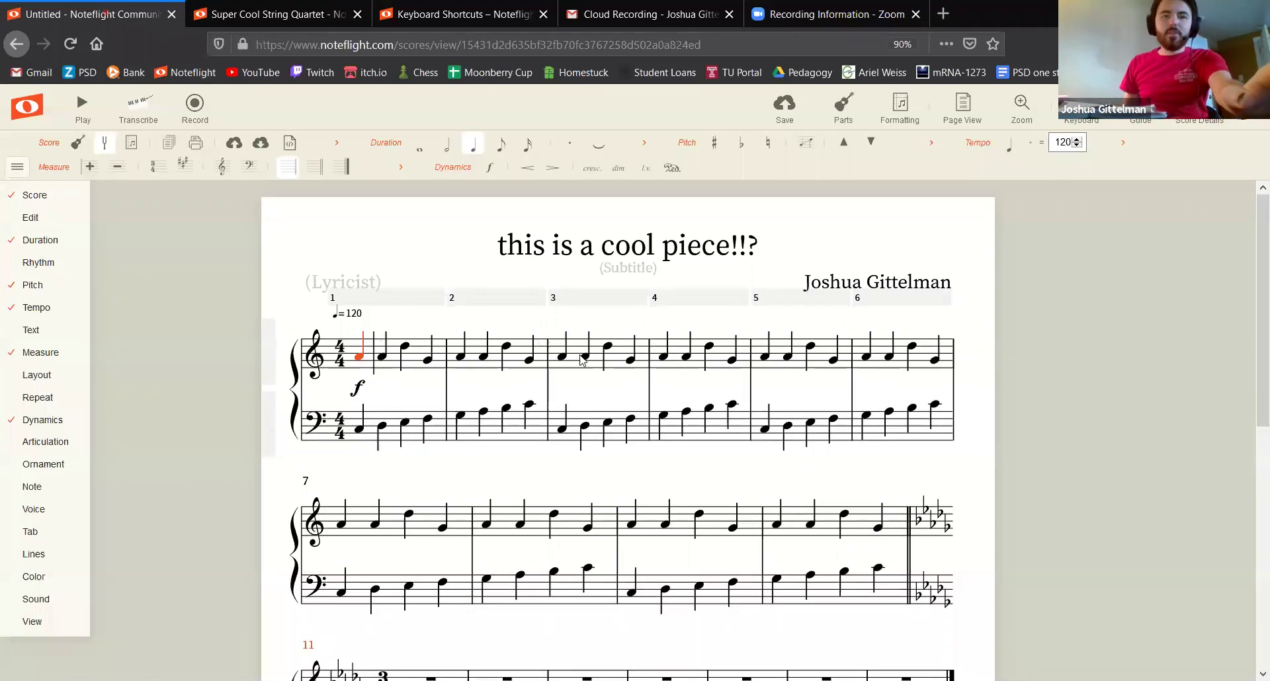
# Step: Add a p dynamic under the first treble note of measure 3
pyautogui.click(562, 357)
pyautogui.write('lp')
pyautogui.press('Return')
# Step: Add an mf dynamic under the first bass note of measure 1 and clear the selection
pyautogui.click(359, 428)
pyautogui.write('l')
pyautogui.write('m')
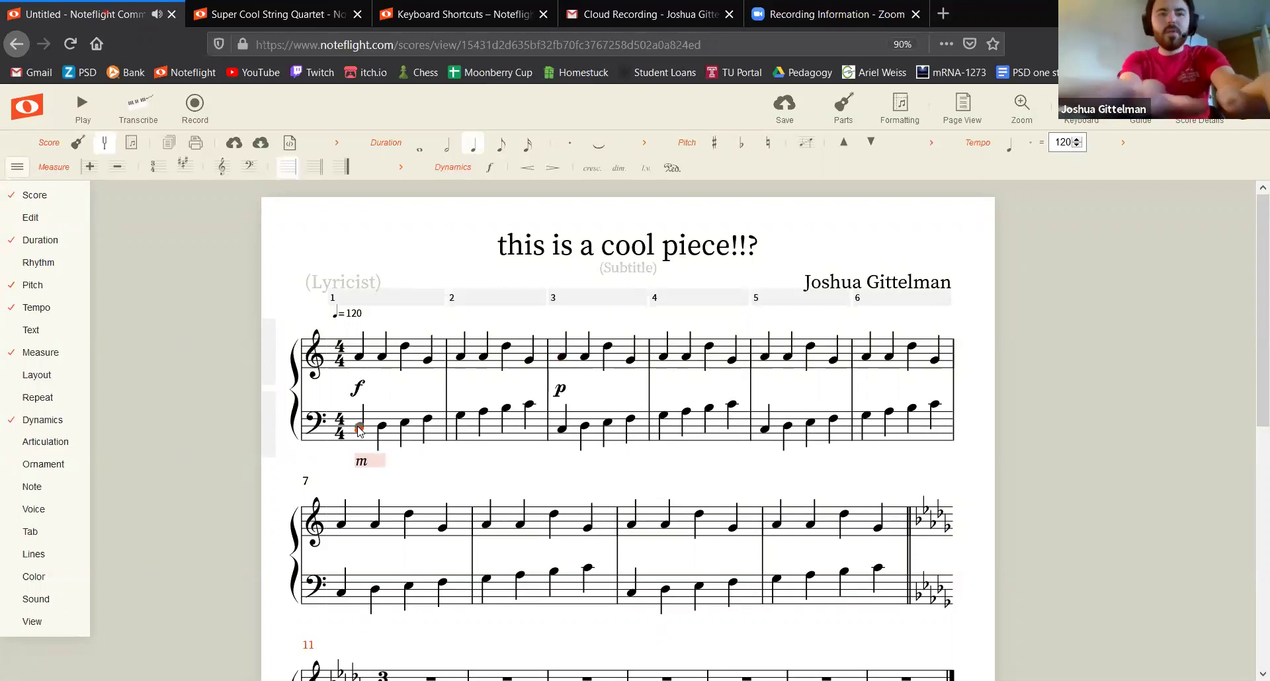
pyautogui.write('f')
pyautogui.click(333, 247)
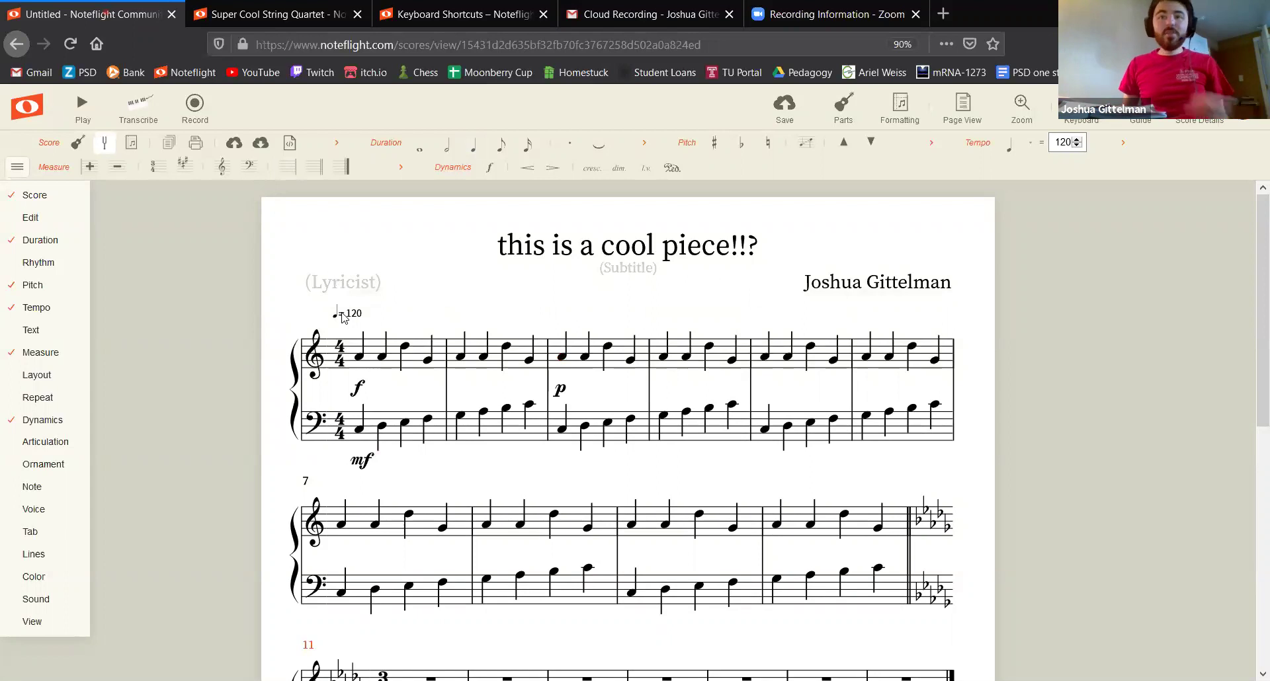
# Step: Enter the lyrics "i love you too" under the four treble notes of measure 1, one word per note
pyautogui.click(361, 358)
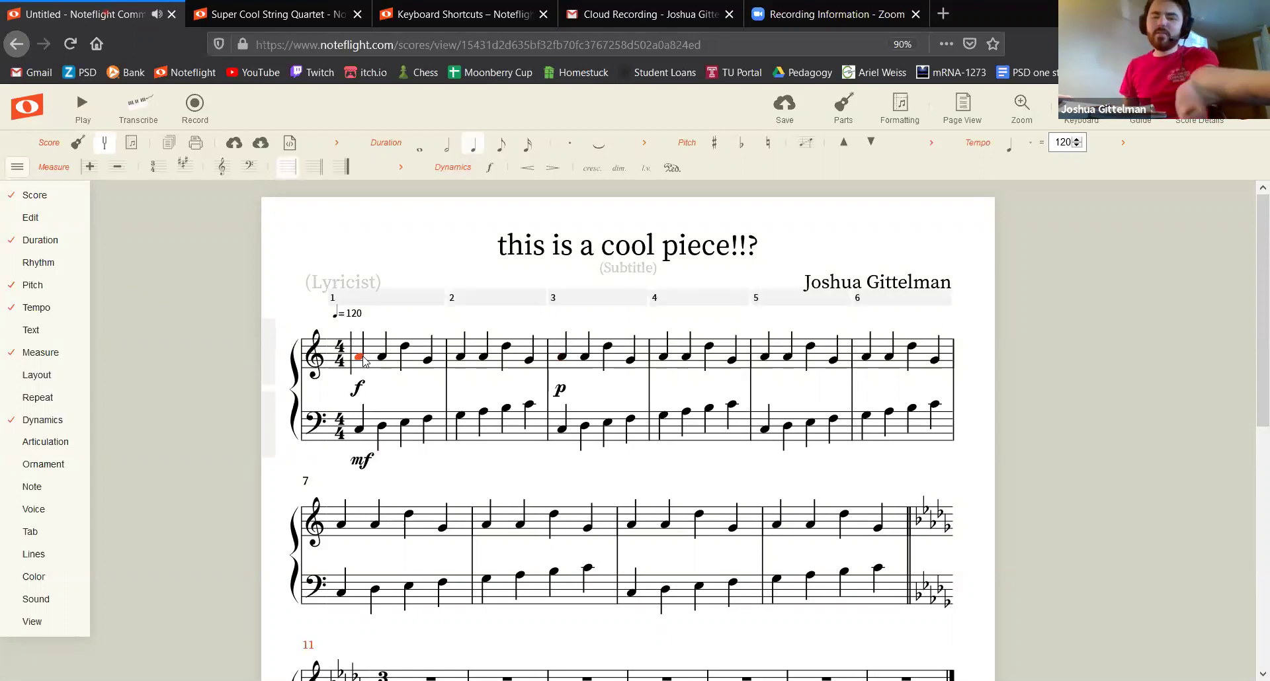
pyautogui.press('l')
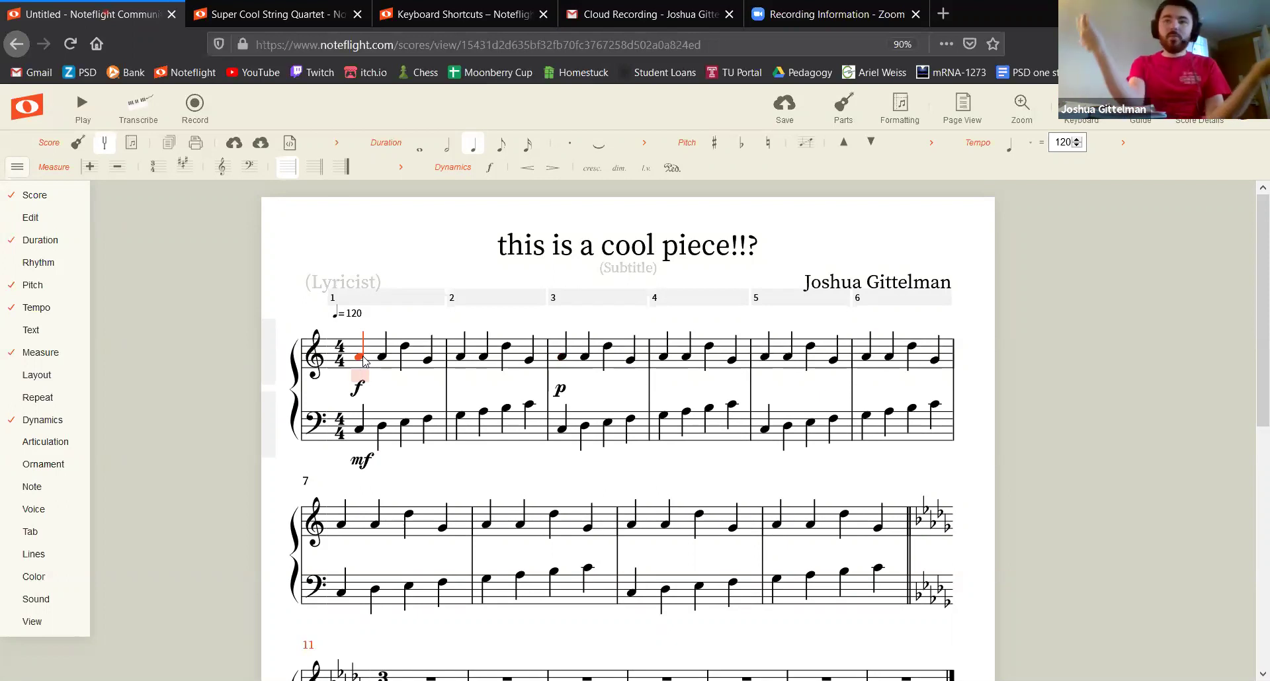
pyautogui.write('love')
pyautogui.press('space')
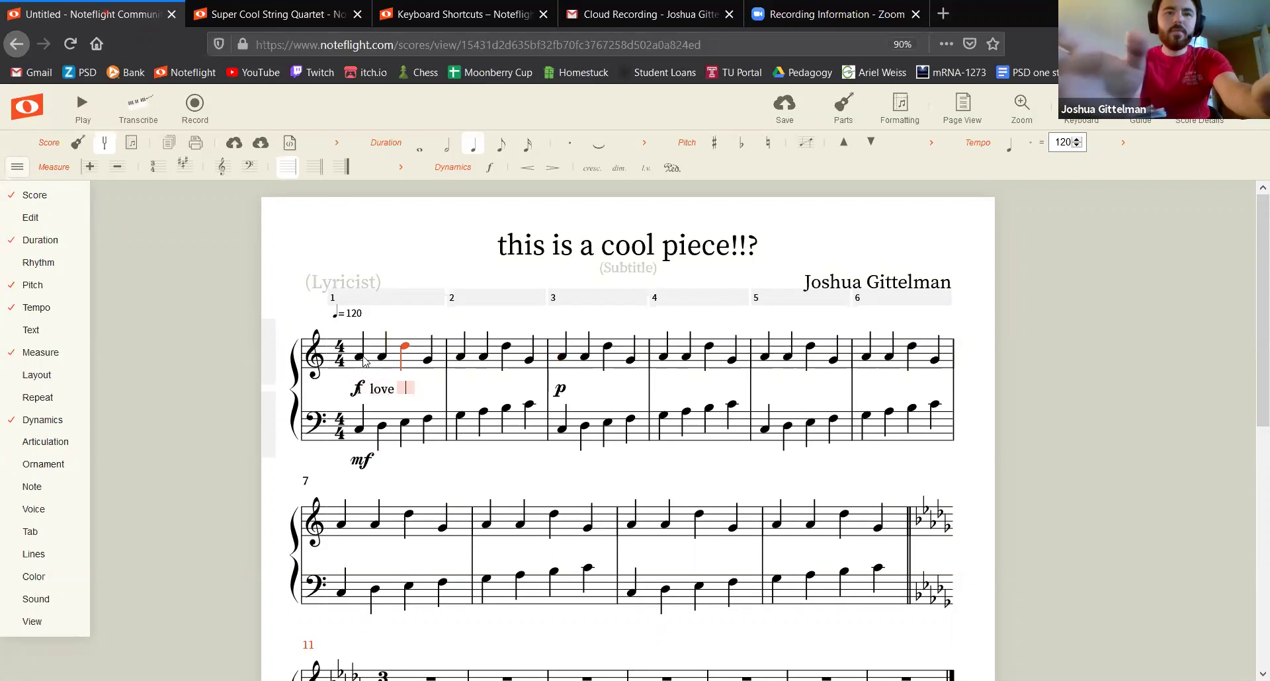
pyautogui.write('you')
pyautogui.press('space')
pyautogui.write('too')
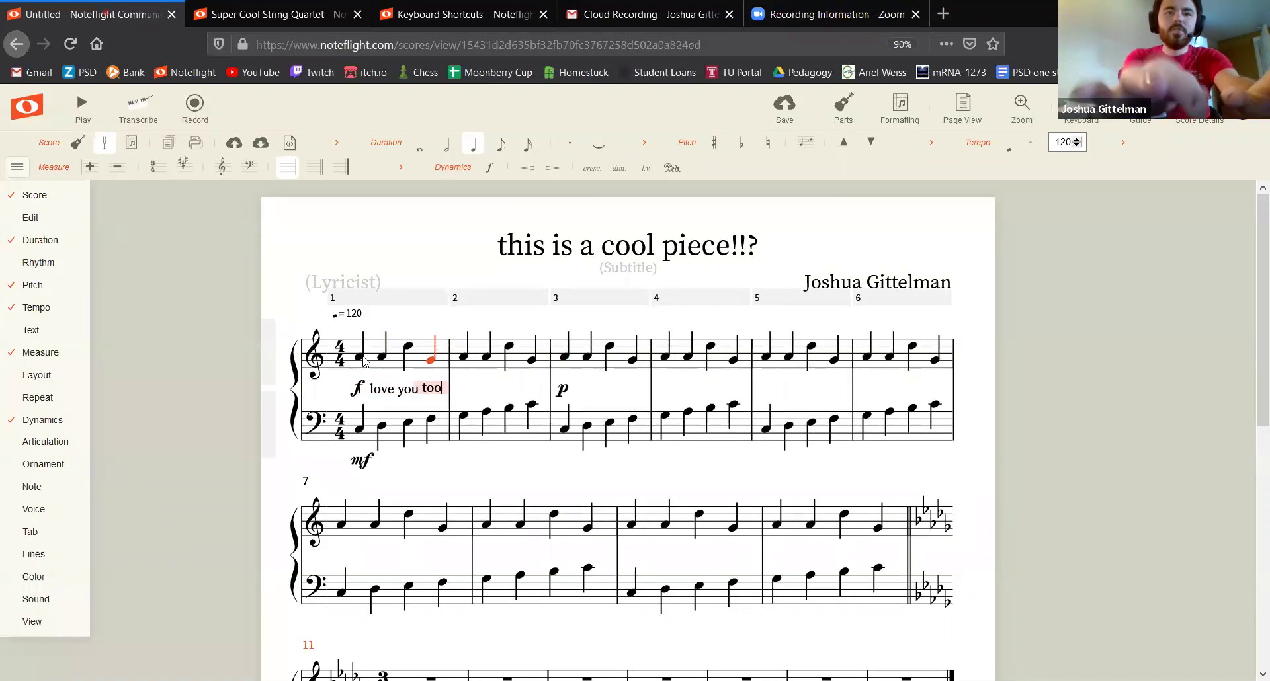
# Step: Continue the lyrics with "i love new shoes" under the treble notes of measure 2
pyautogui.press('space')
pyautogui.write('i')
pyautogui.press('space')
pyautogui.write('love')
pyautogui.press('space')
pyautogui.write('new')
pyautogui.press('space')
pyautogui.write('shoes')
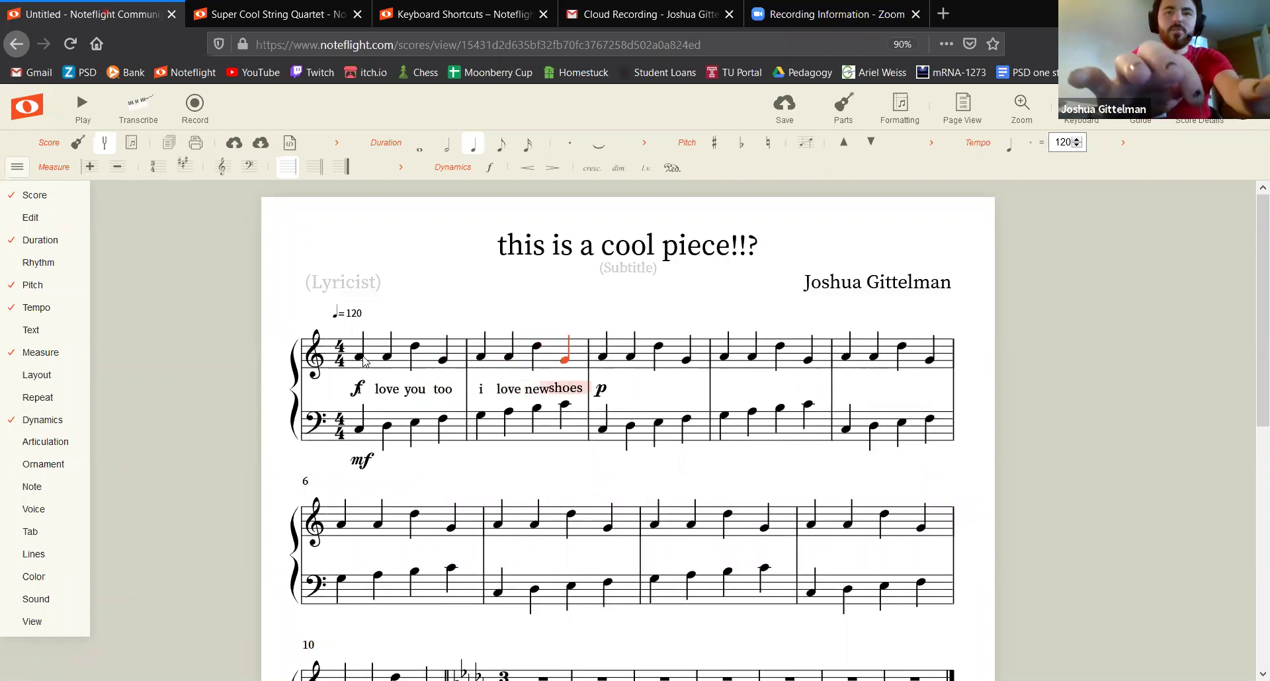
# Step: Enter the lyrics "i love you too" under the treble notes of measure 3
pyautogui.press('space')
pyautogui.press('space')
pyautogui.write('love')
pyautogui.press('space')
pyautogui.write('you')
pyautogui.press('space')
# Step: Enter the lyrics "i love U 2" under the treble notes of measure 4 and save the score
pyautogui.write('i love ')
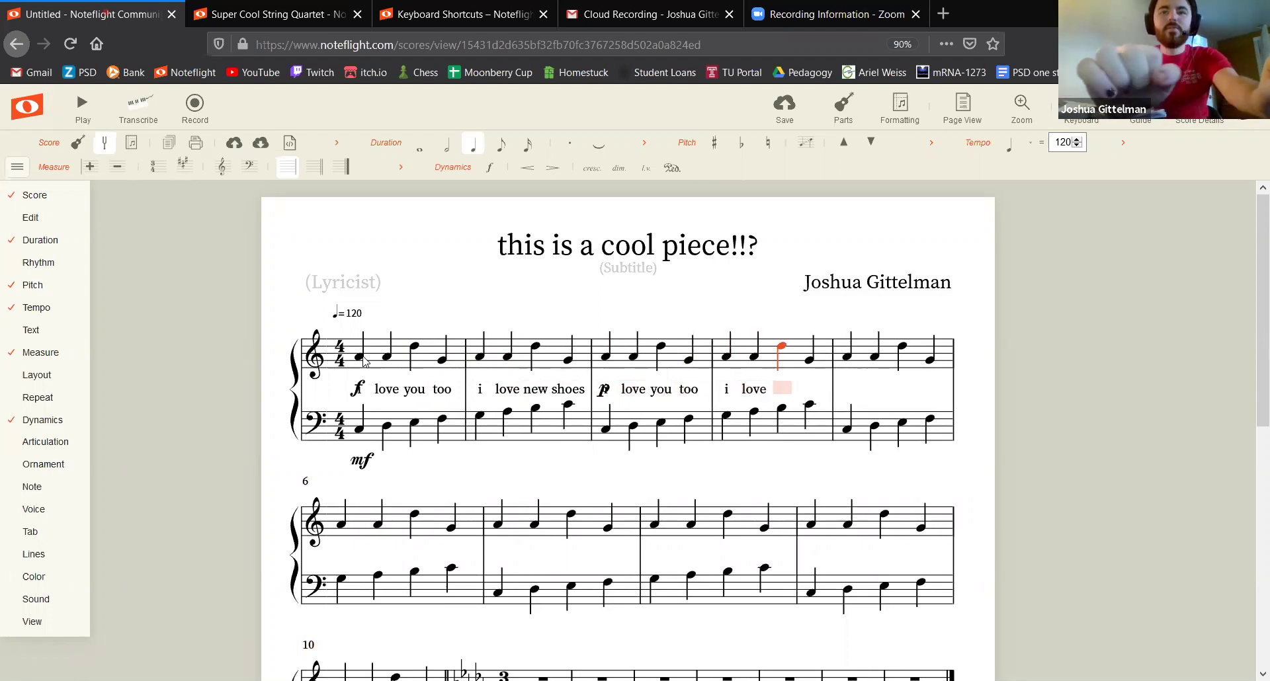
pyautogui.write('U 2')
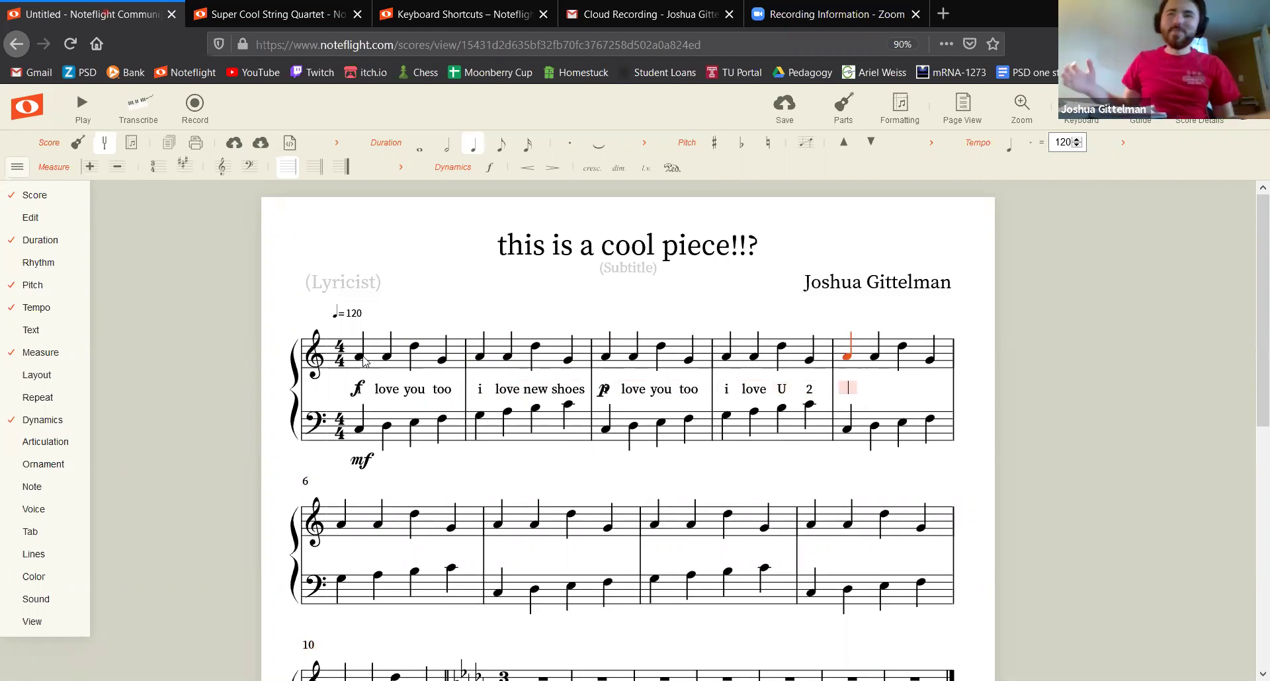
pyautogui.click(792, 111)
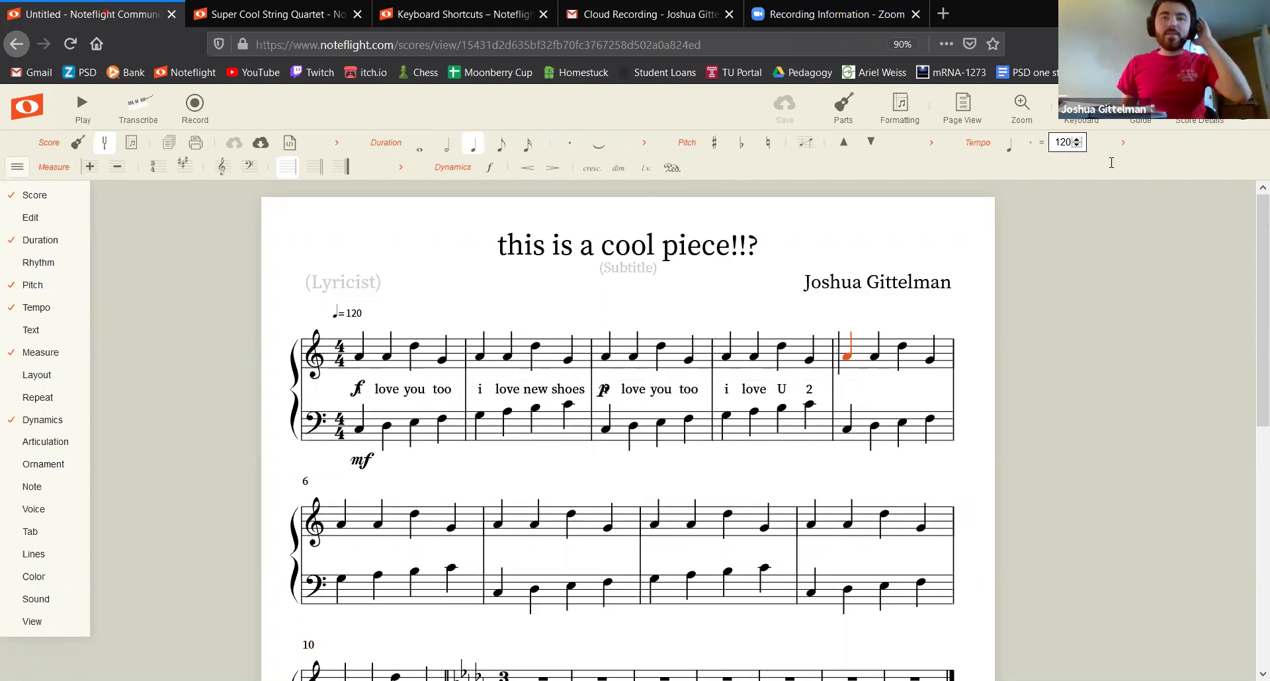
# Step: Set the tempo mark at measure 1 to 77 and delete the separate tempo mark above measure 2
pyautogui.click(356, 316)
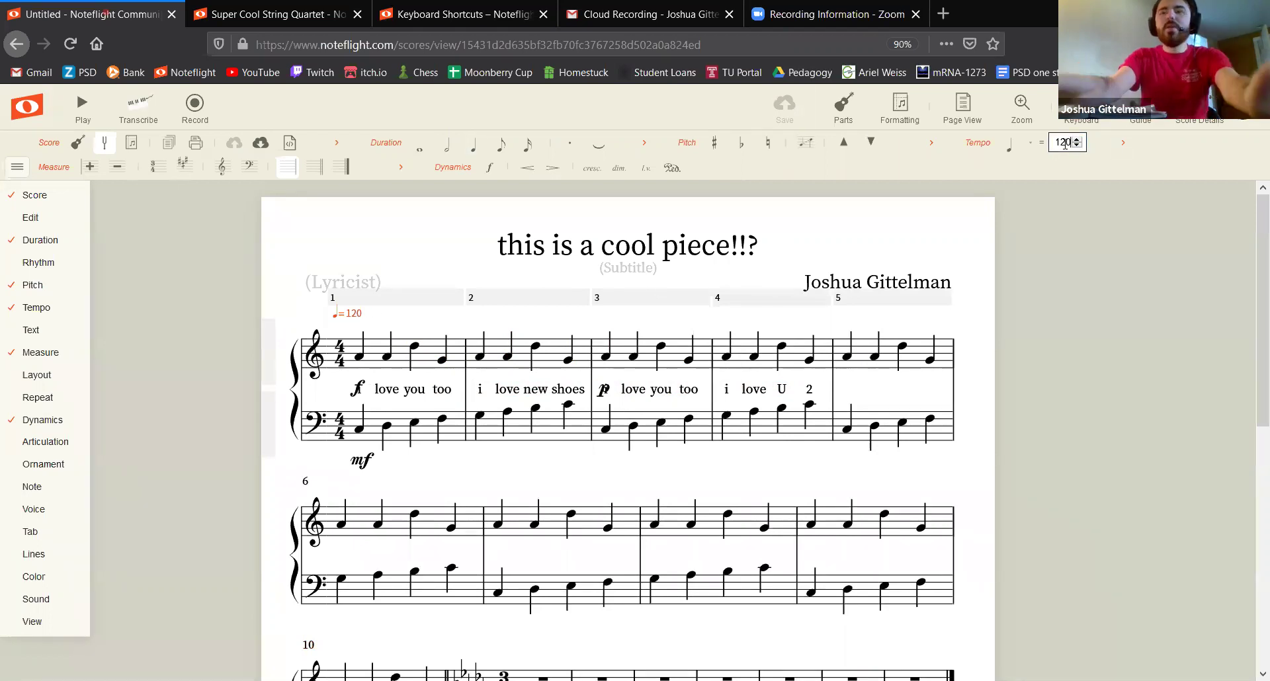
pyautogui.click(1065, 143)
pyautogui.press('BackSpace')
pyautogui.press('BackSpace')
pyautogui.press('BackSpace')
pyautogui.write('77')
pyautogui.press('Return')
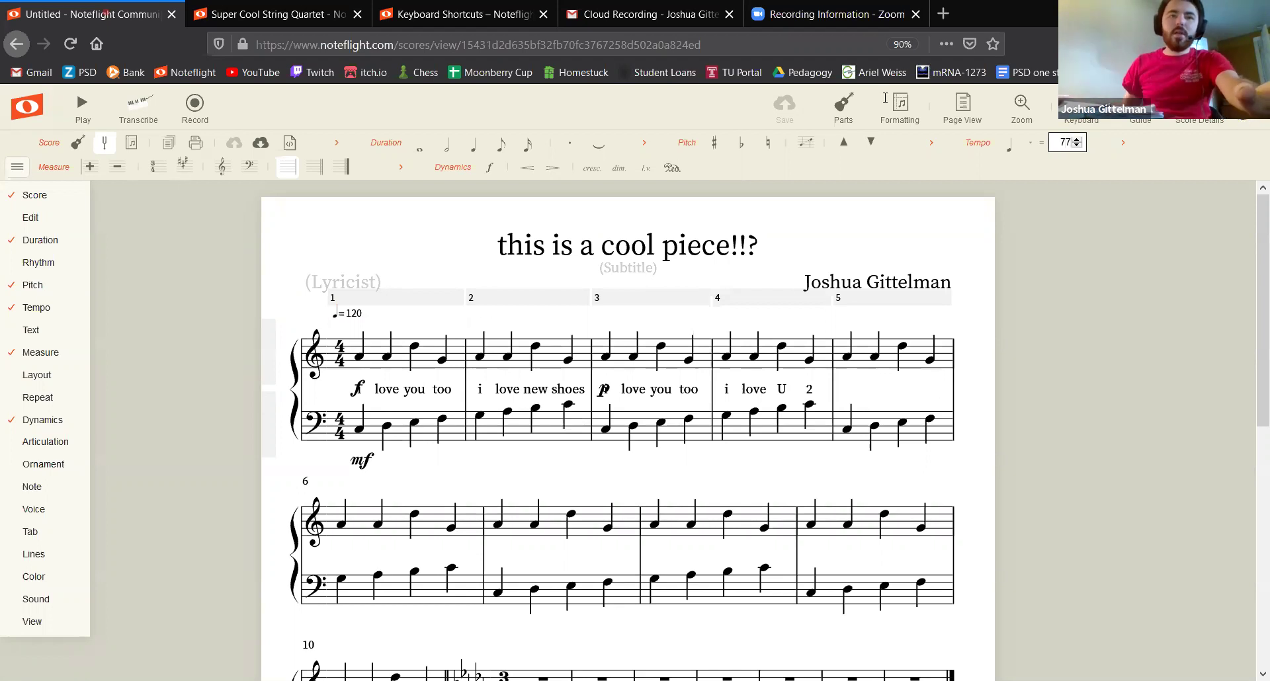
pyautogui.click(426, 233)
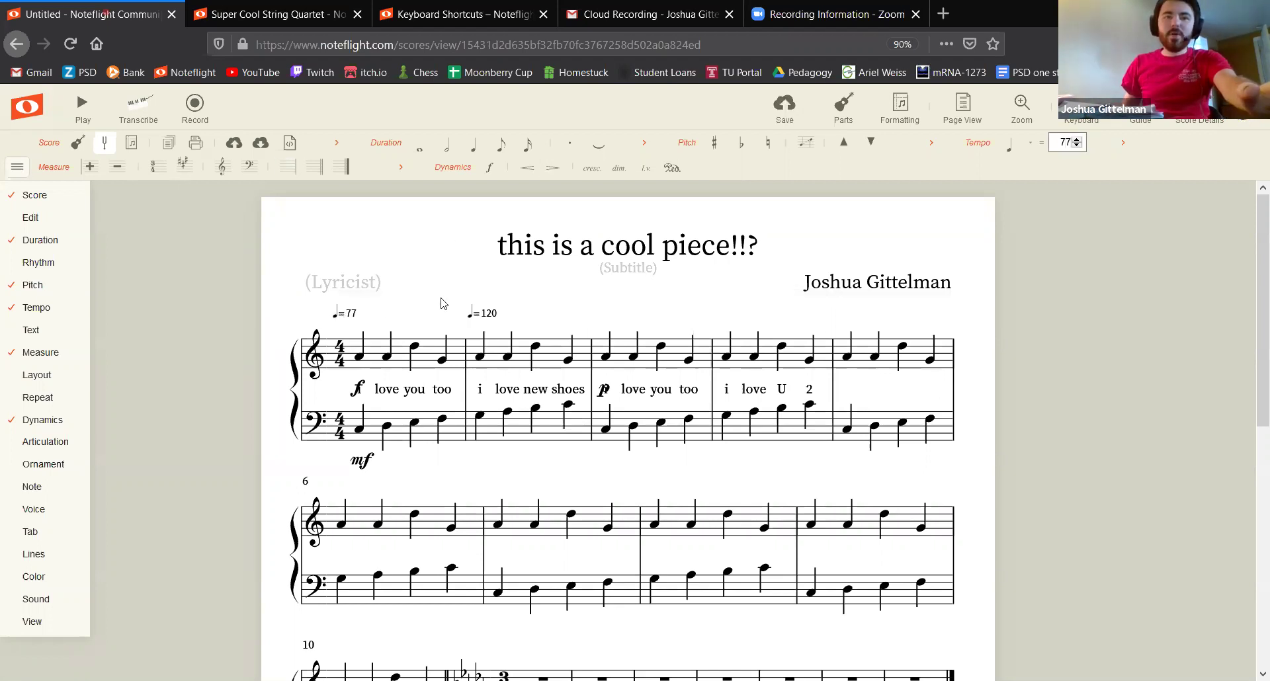
pyautogui.click(488, 318)
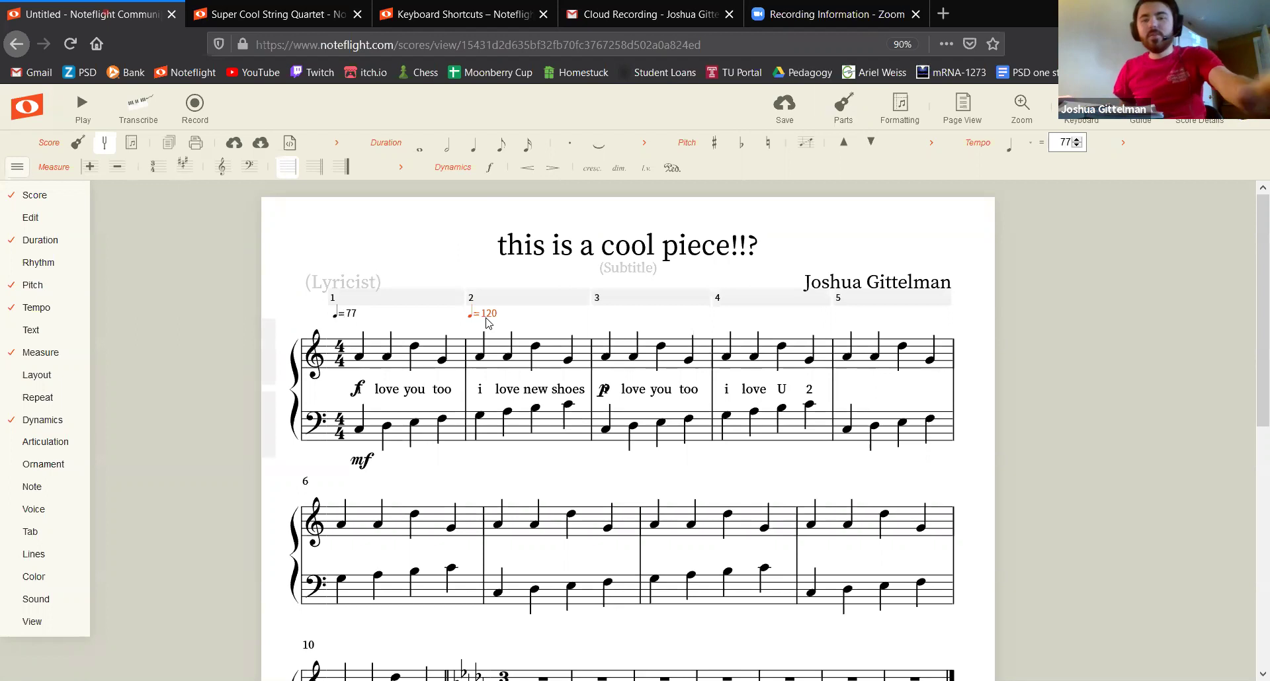
pyautogui.press('Delete')
# Step: Play the score from the first note of measure 1 to hear the new tempo and dynamics, and stop playback
pyautogui.click(361, 358)
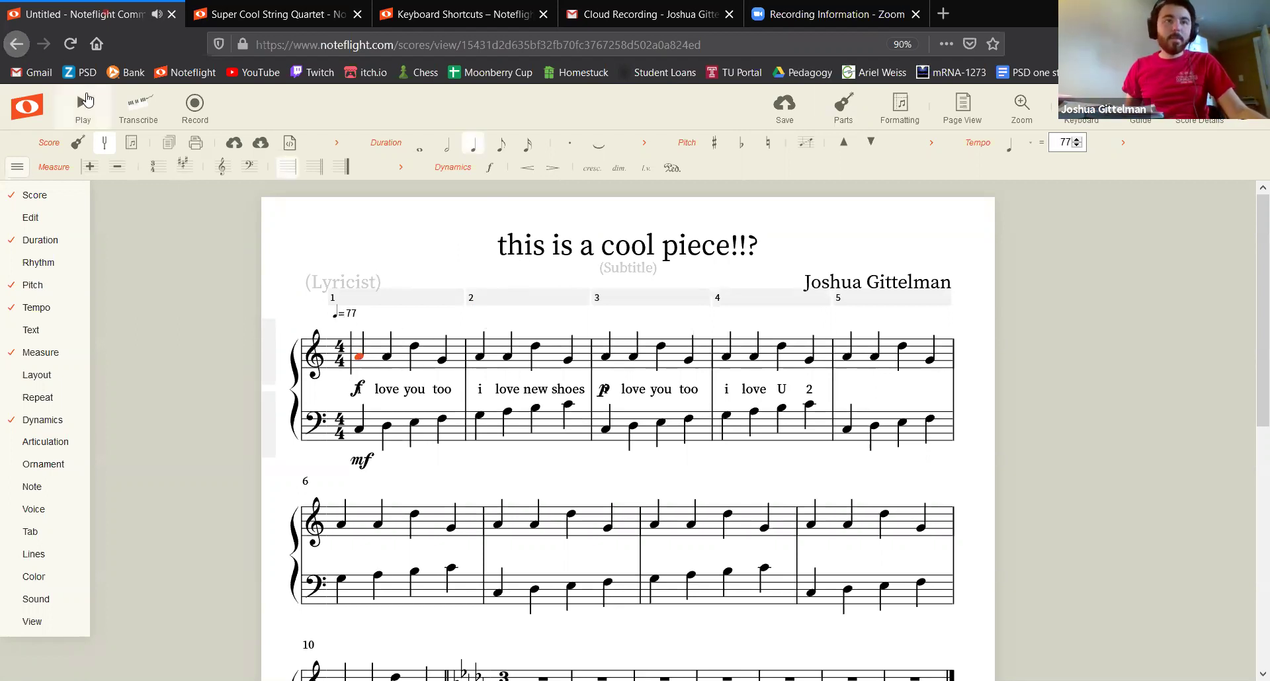
pyautogui.click(83, 104)
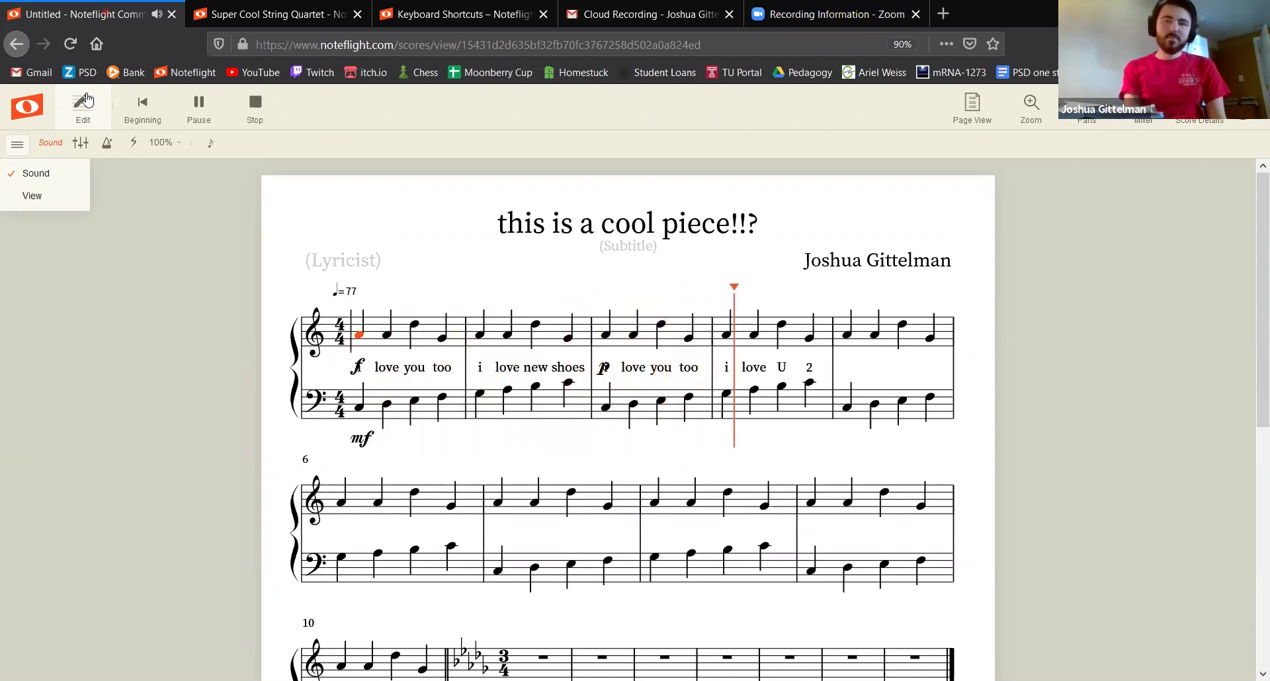
pyautogui.click(258, 113)
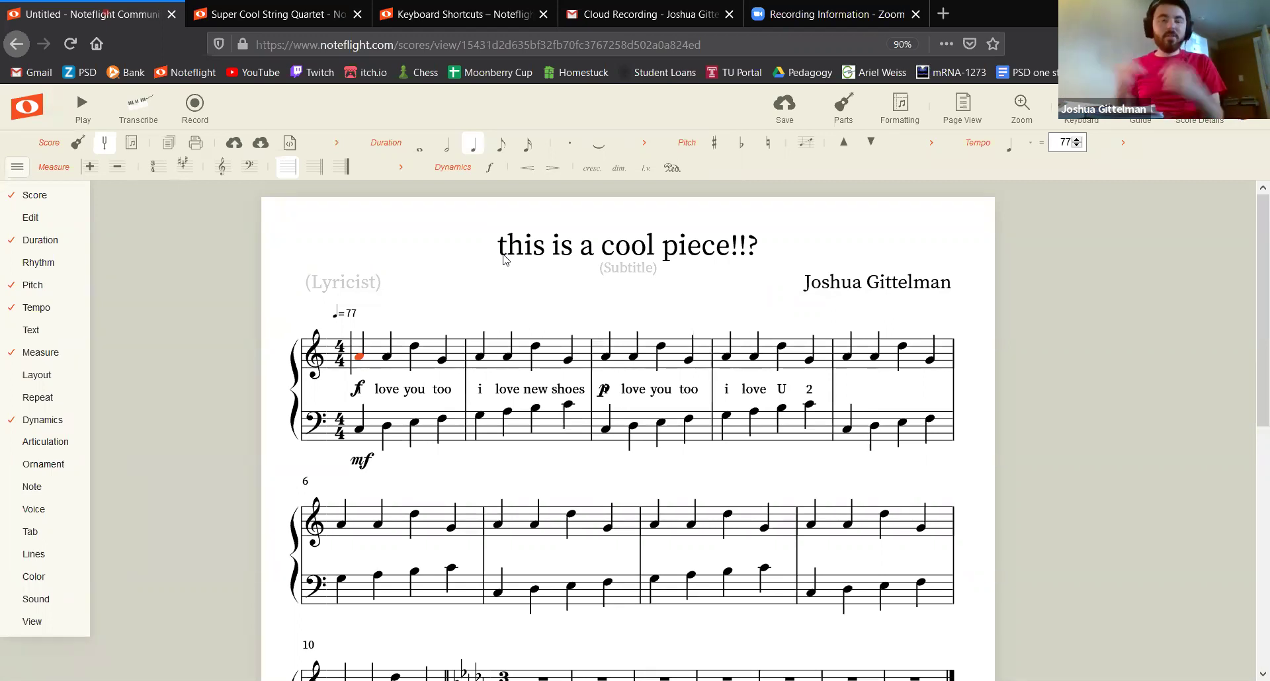
pyautogui.click(85, 222)
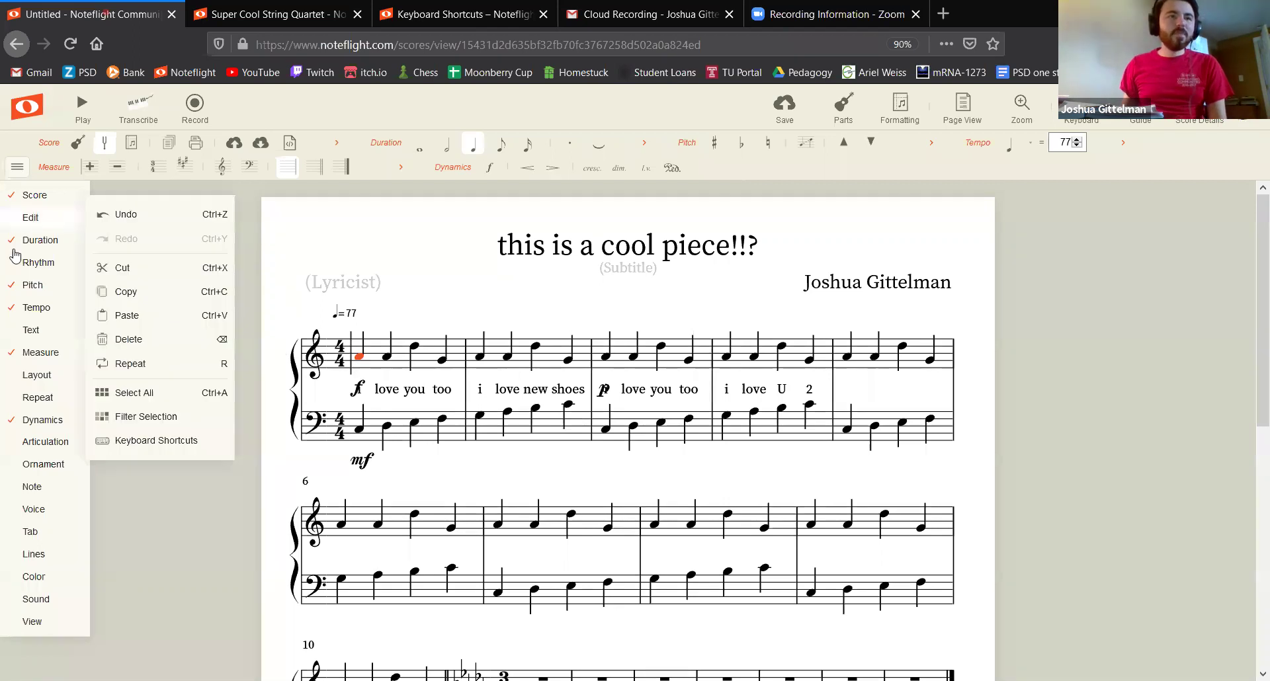
pyautogui.moveTo(27, 285)
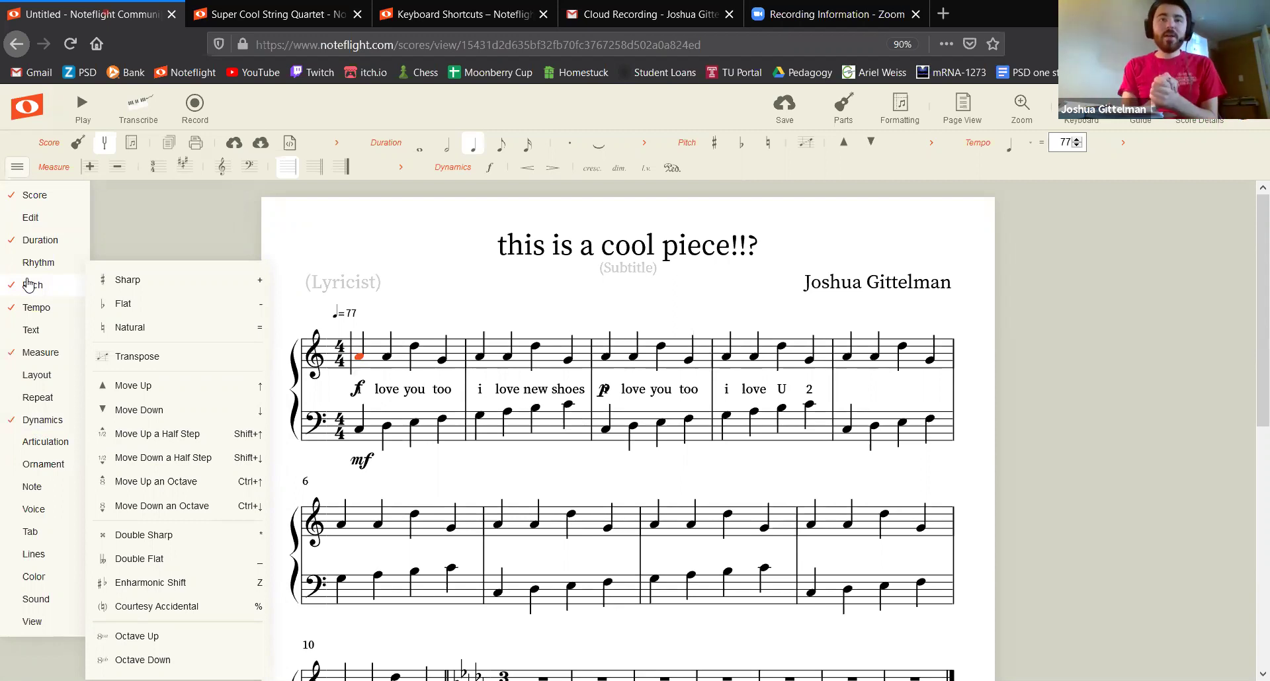
# Step: Save the score and switch to the browser window with the Super Cool String Quartet score
pyautogui.click(769, 106)
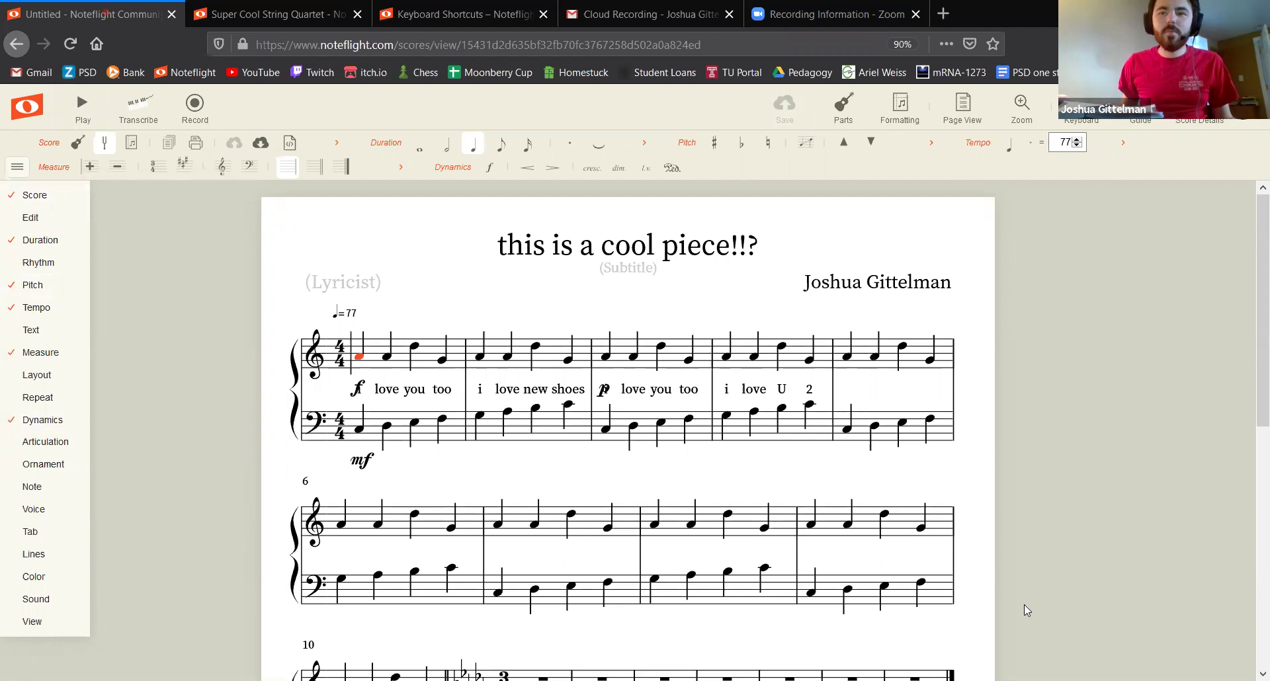
pyautogui.hotkey('alt', 'Tab')
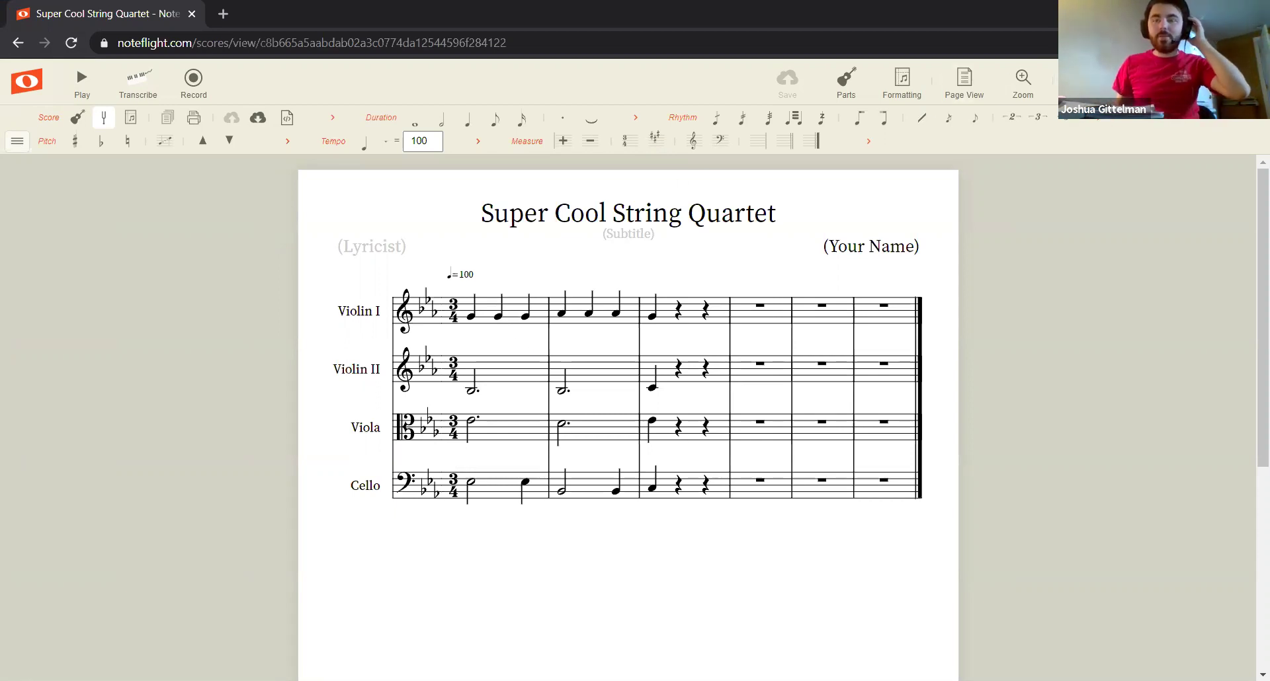
# Step: Share the string quartet score so everyone with a link can view it, keeping the copyright selection as an original work
pyautogui.click(1137, 82)
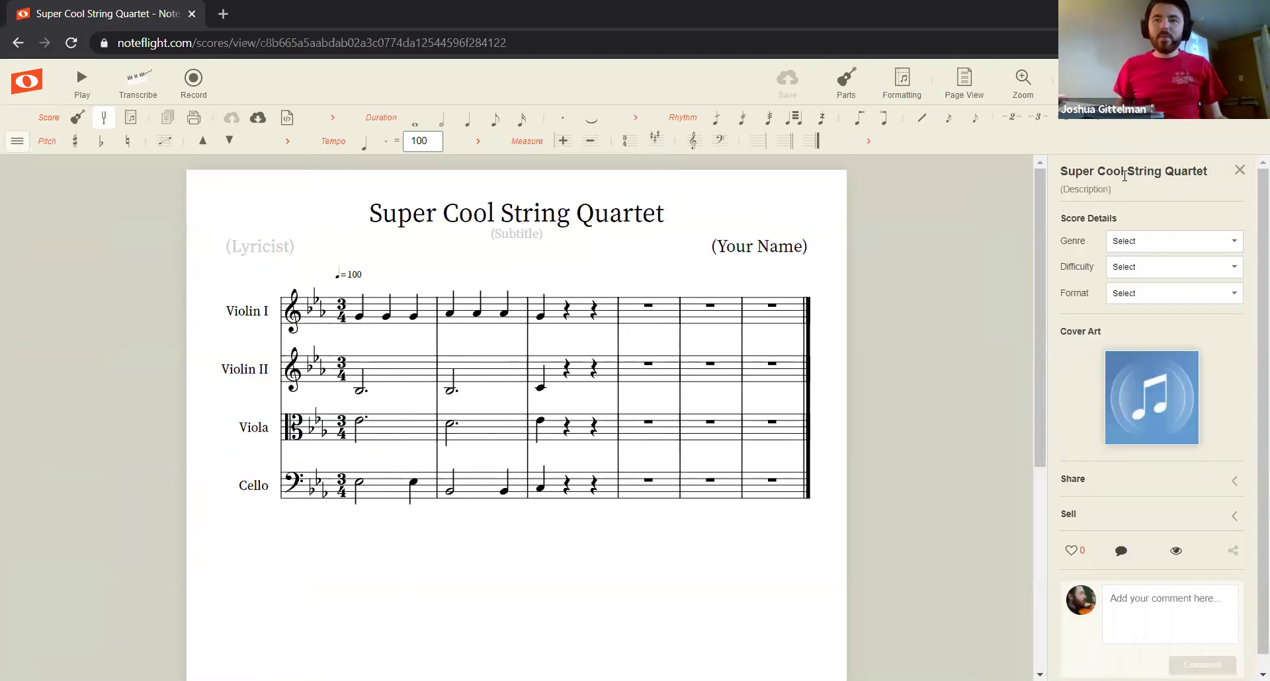
pyautogui.scroll(-1, 1124, 185)
pyautogui.click(1233, 471)
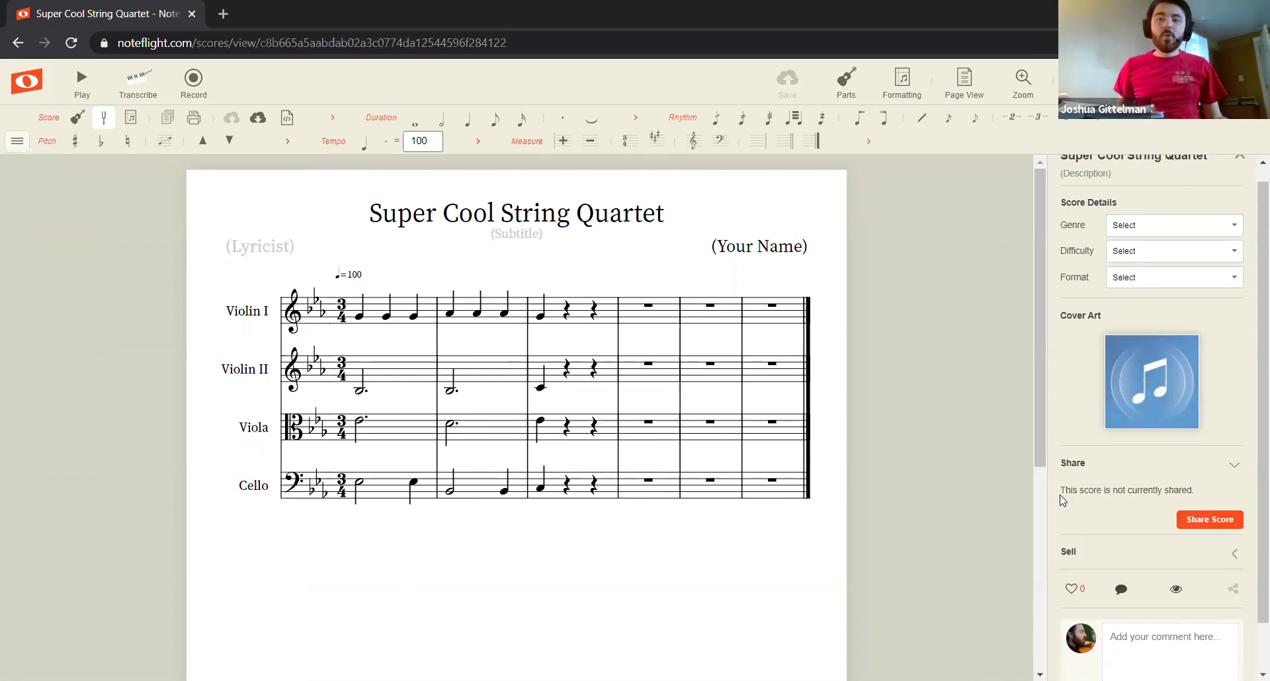
pyautogui.click(1207, 522)
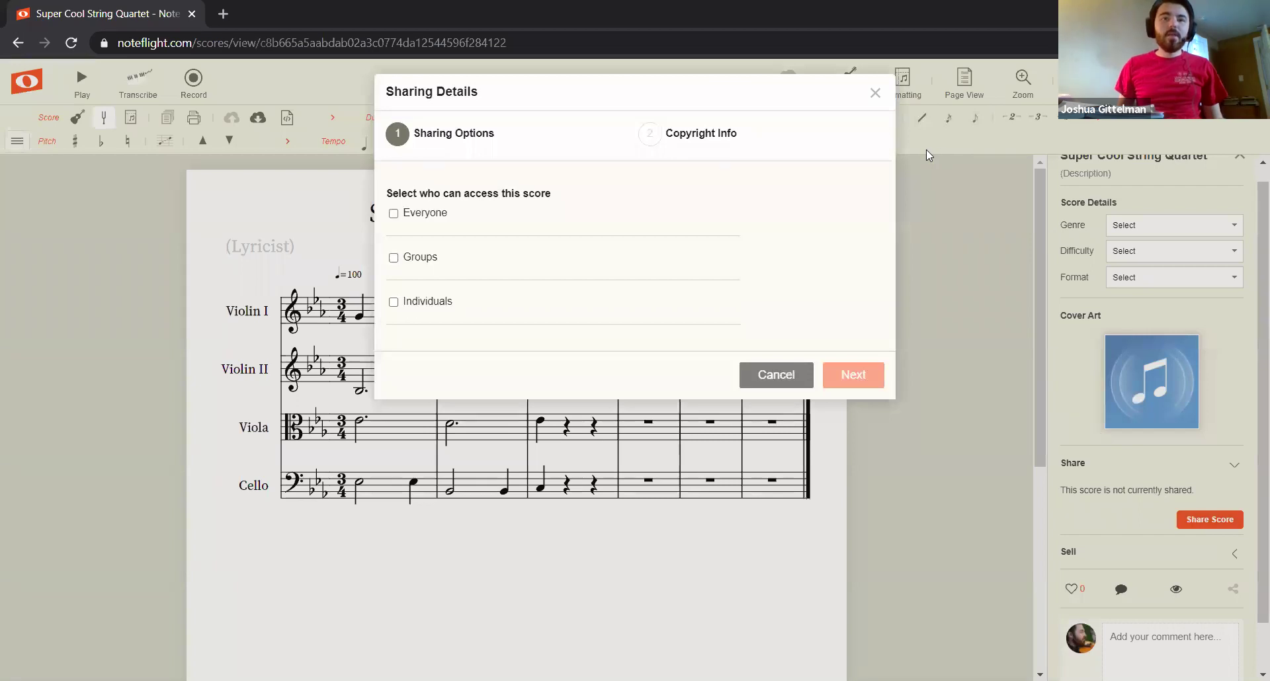
pyautogui.click(394, 214)
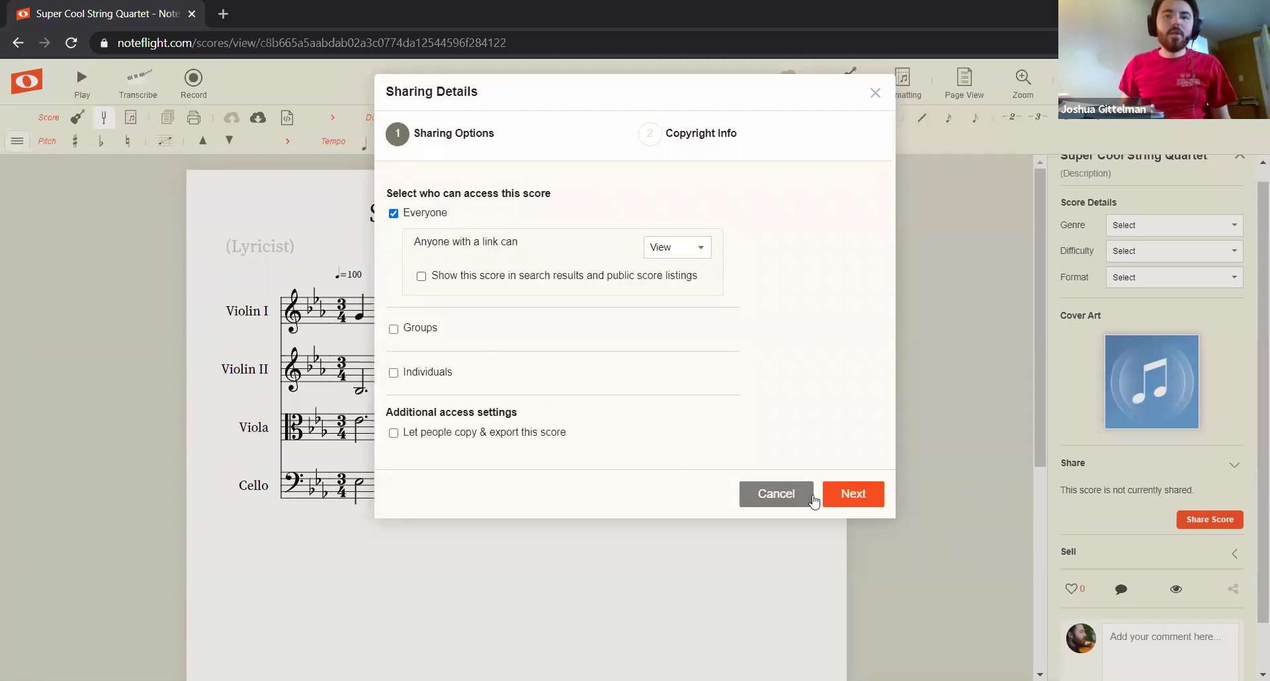
pyautogui.click(849, 502)
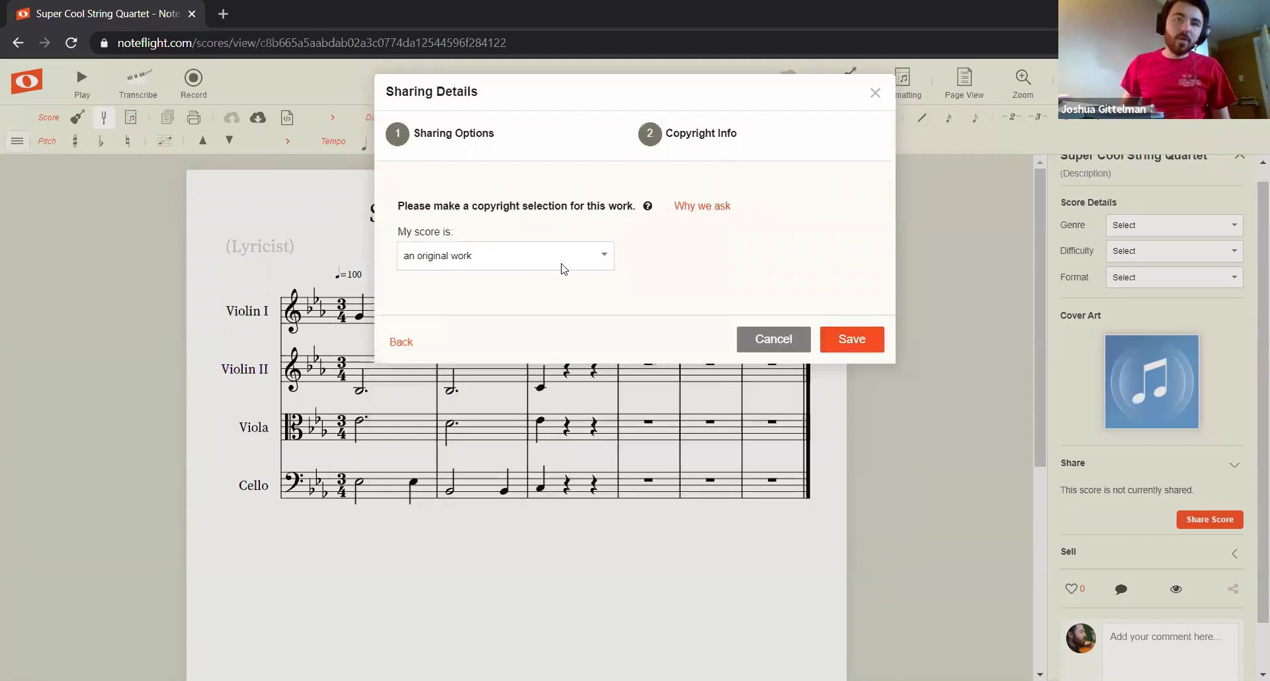
pyautogui.click(852, 339)
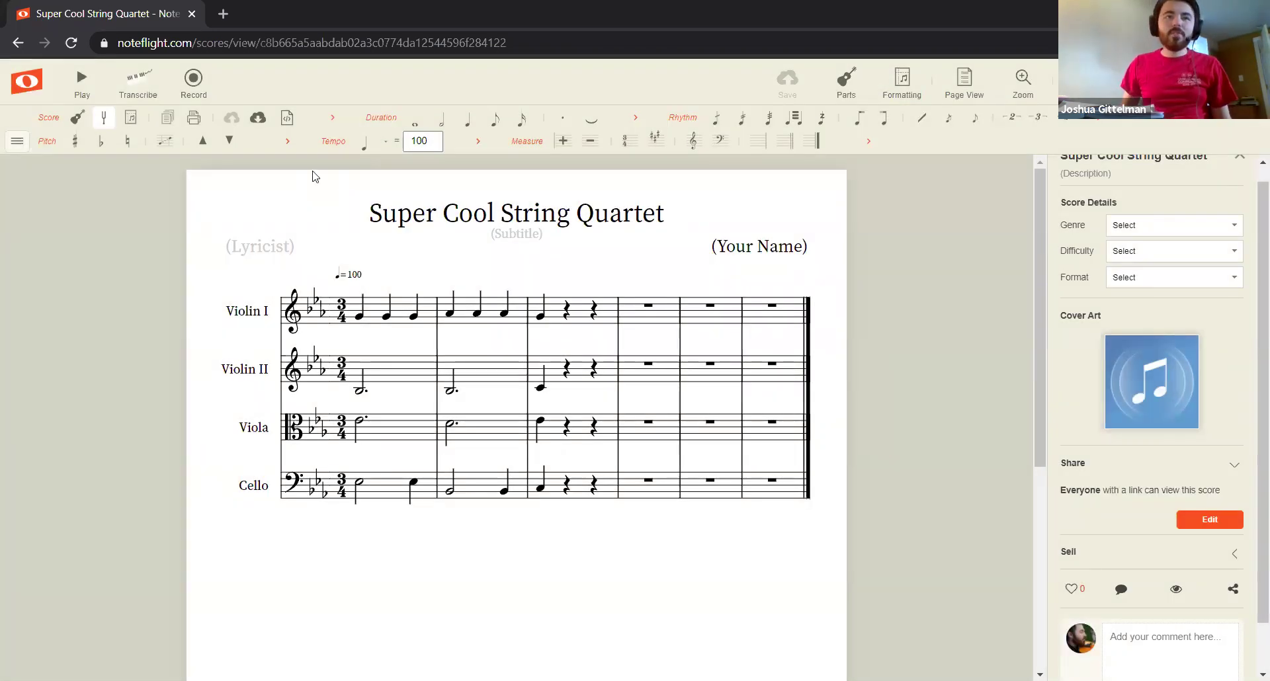
# Step: Copy the full web address of the shared score from the browser
pyautogui.doubleClick(377, 43)
pyautogui.click(376, 42)
pyautogui.moveTo(573, 43); pyautogui.dragTo(117, 44)
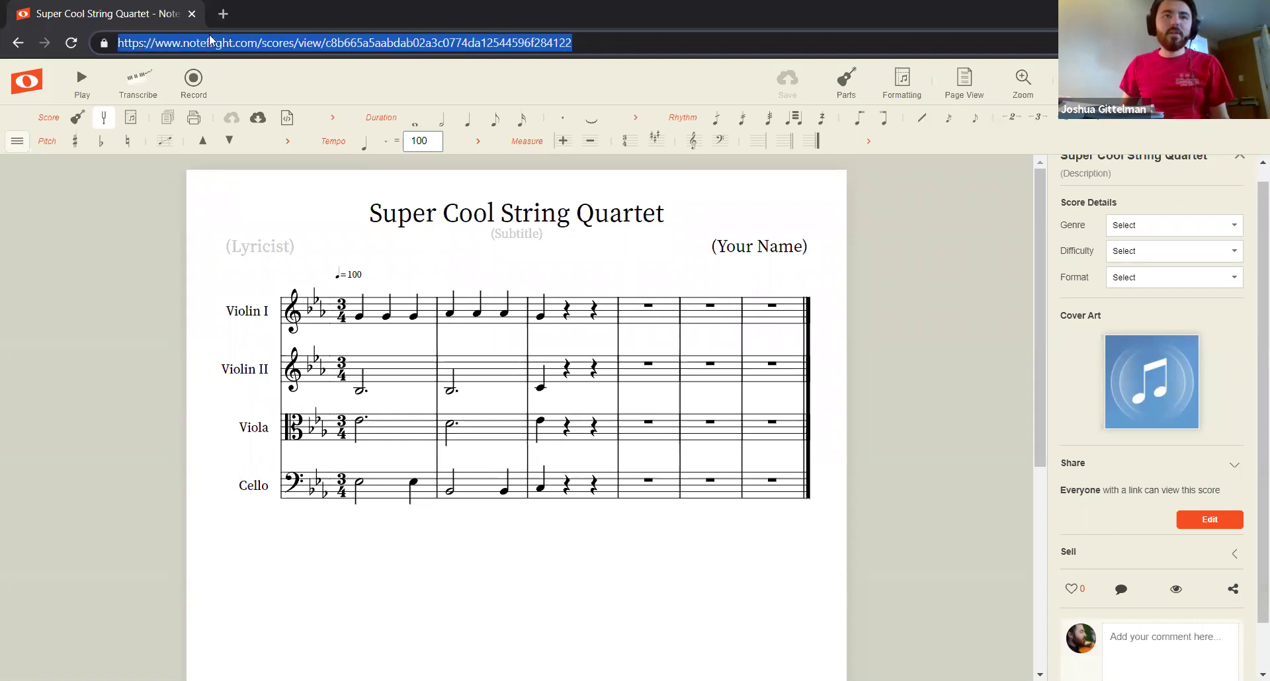
pyautogui.rightClick(210, 40)
pyautogui.click(289, 128)
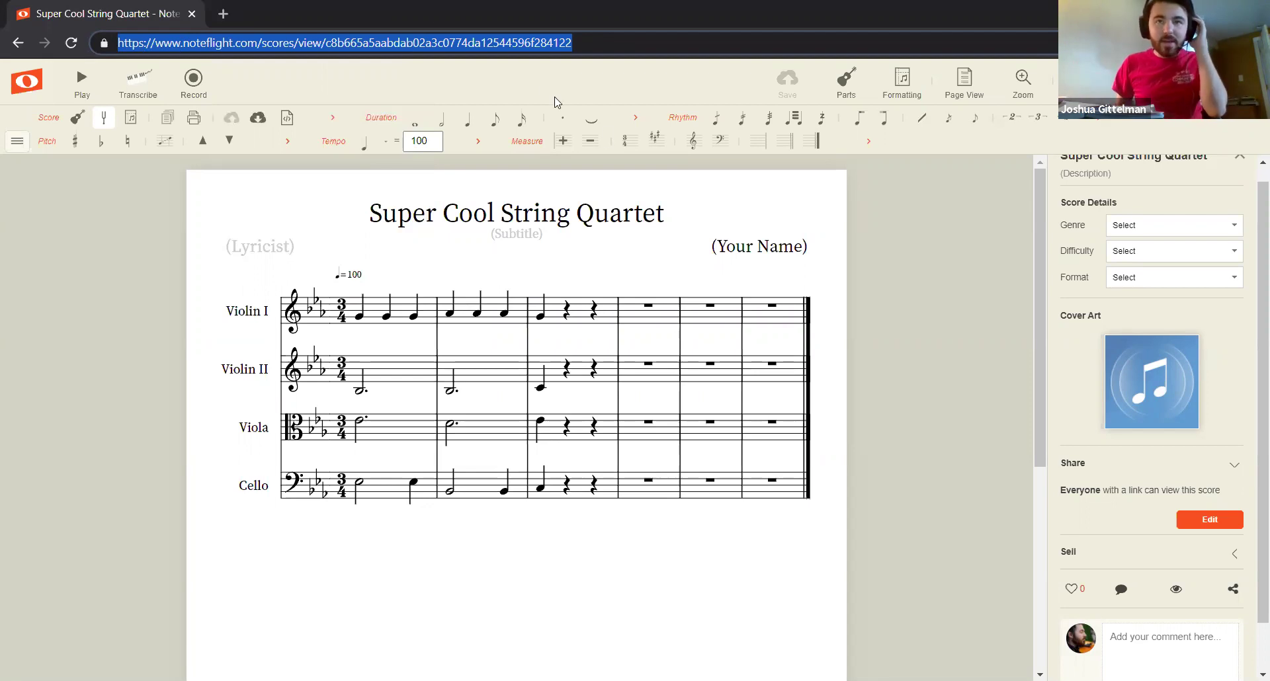
pyautogui.click(605, 133)
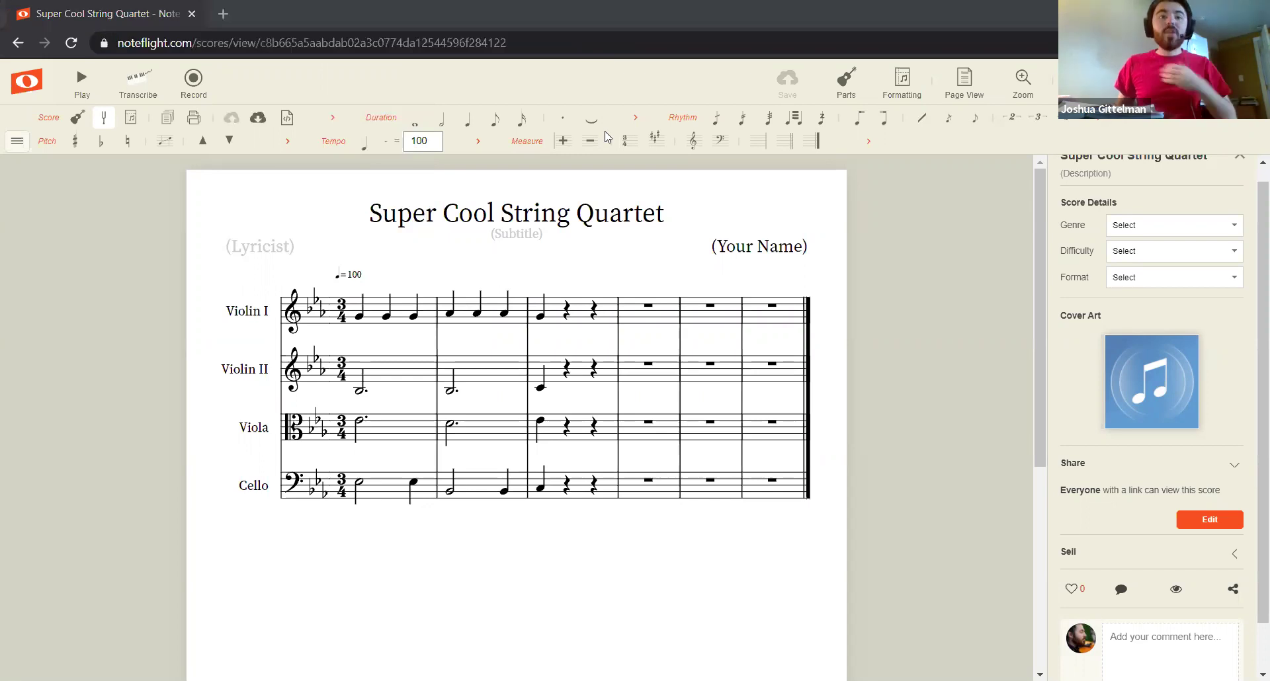